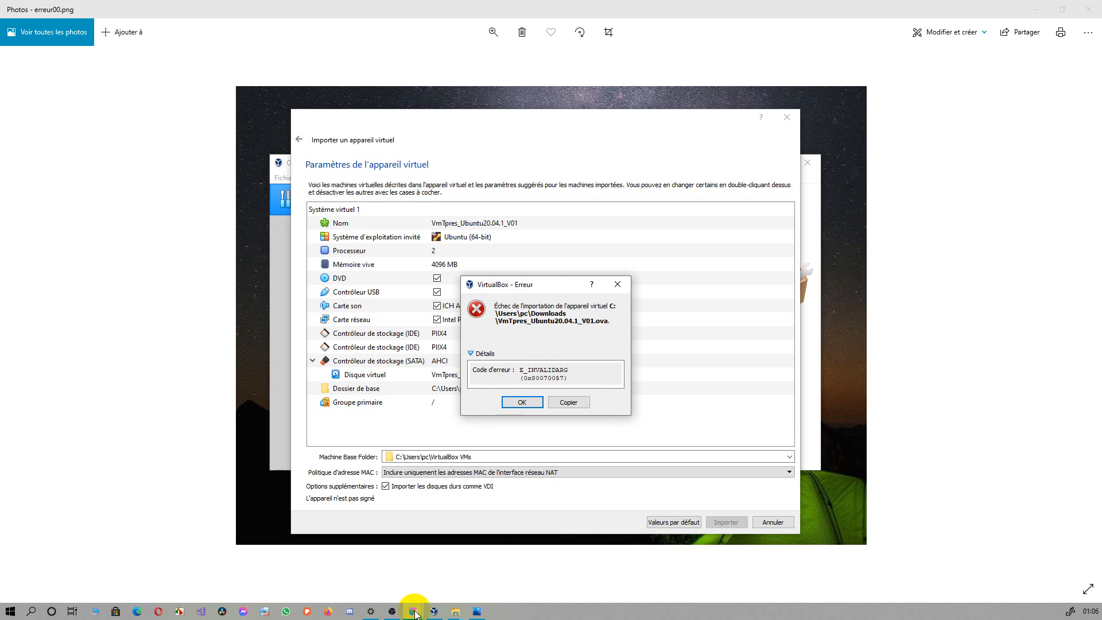
Switch to Chrome, search Google for 7zip and open the official 7-zip.org site.
mouse_move(416, 613)
left_click(455, 575)
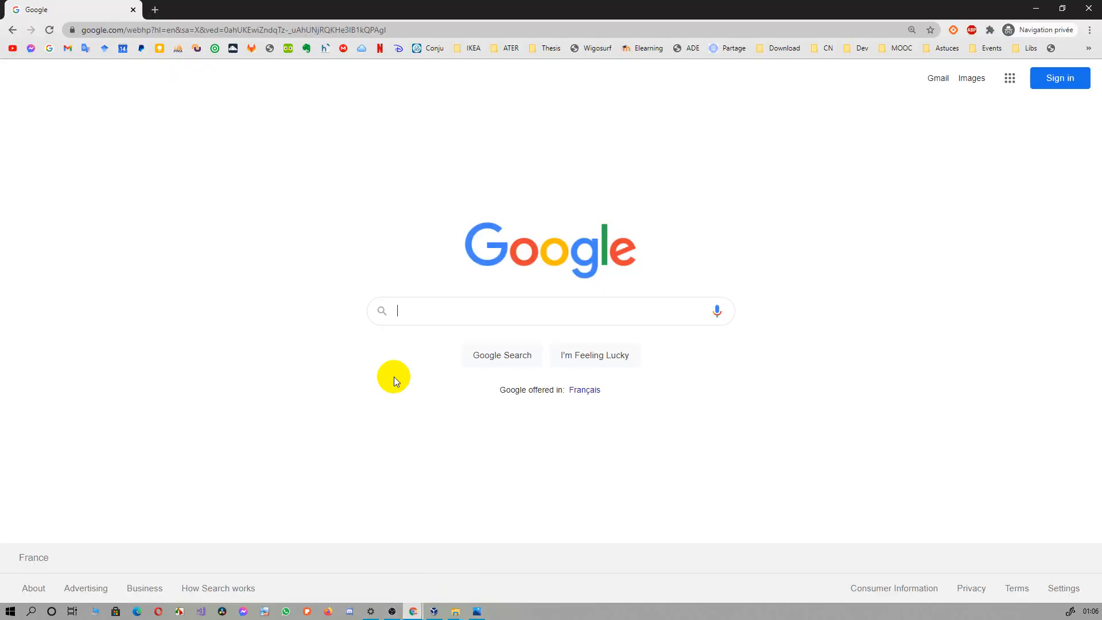
left_click(412, 310)
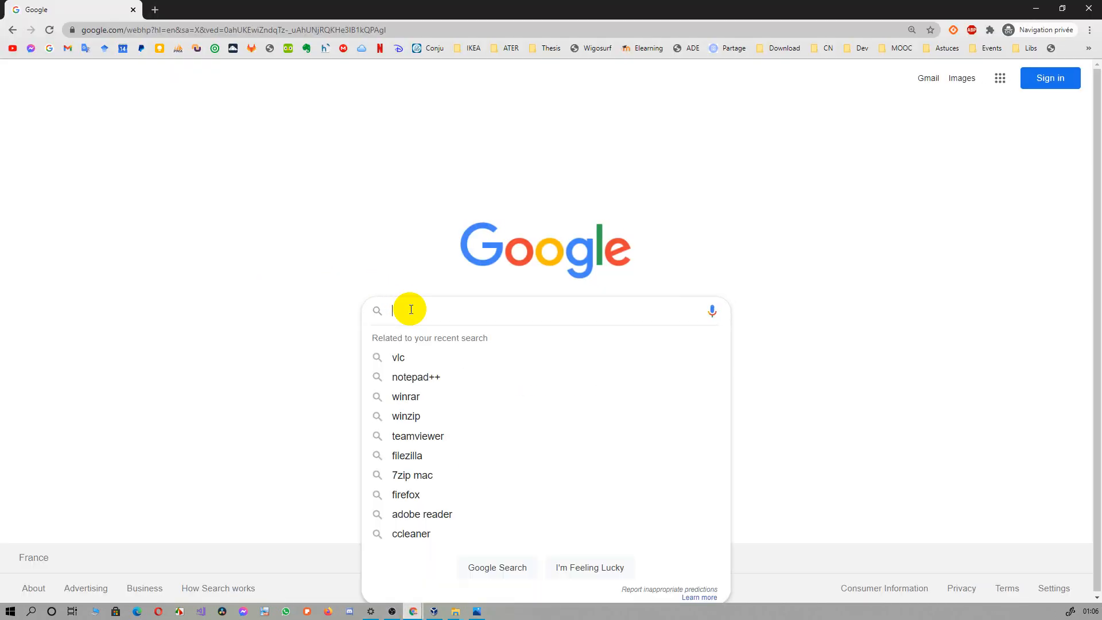
type("7zip")
key("Return")
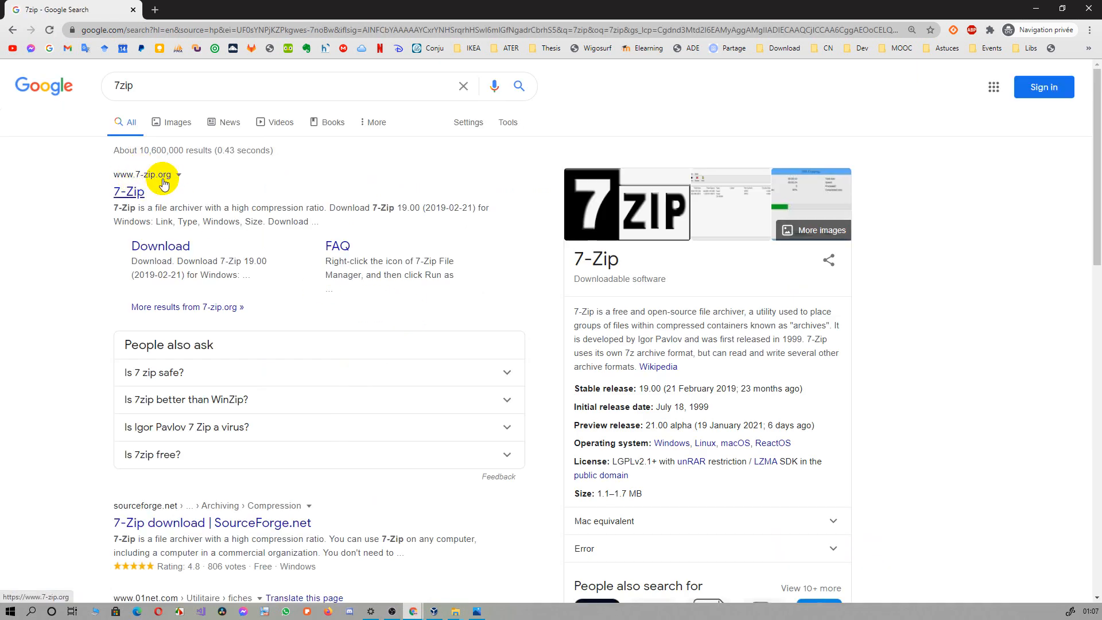
left_click(129, 193)
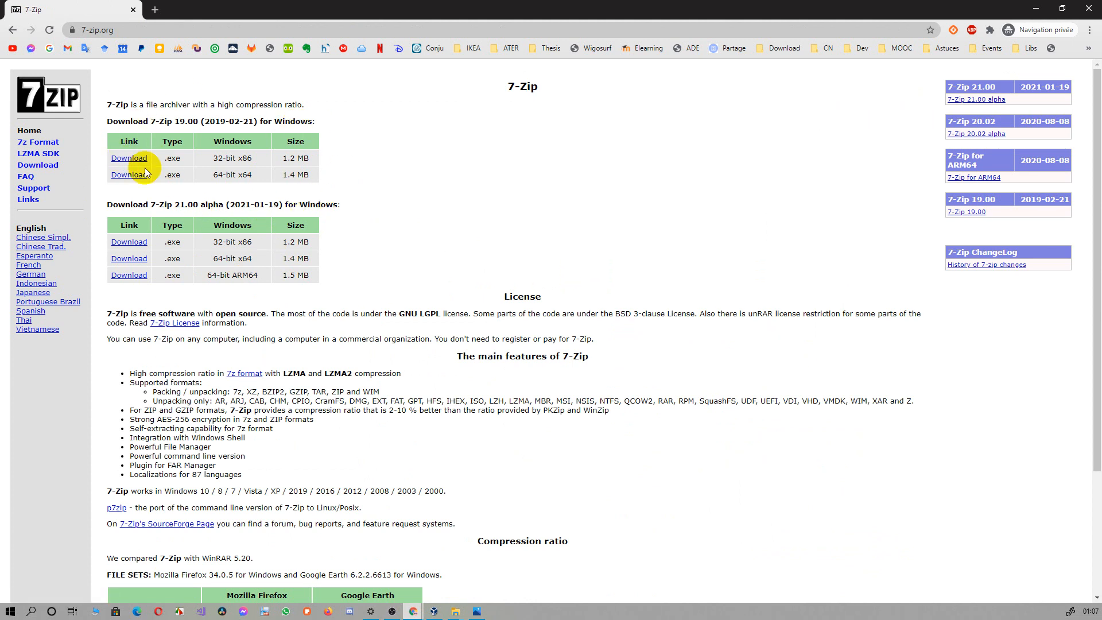
Look over the 7-Zip home page and open the site's Download page.
scroll(330, 425, "down", 3)
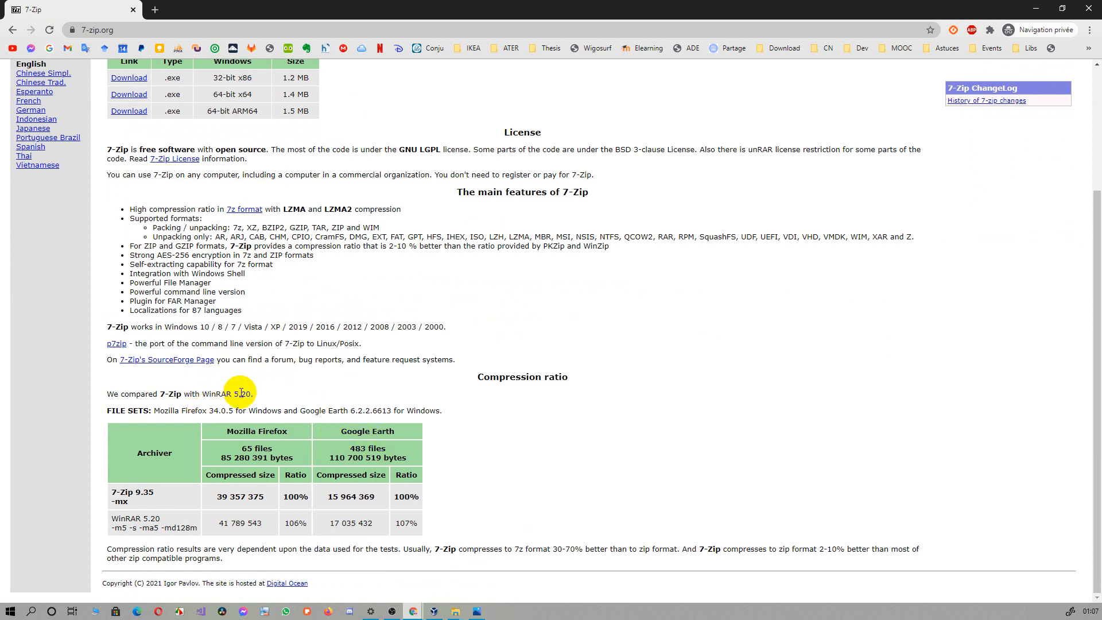
scroll(241, 394, "up", 3)
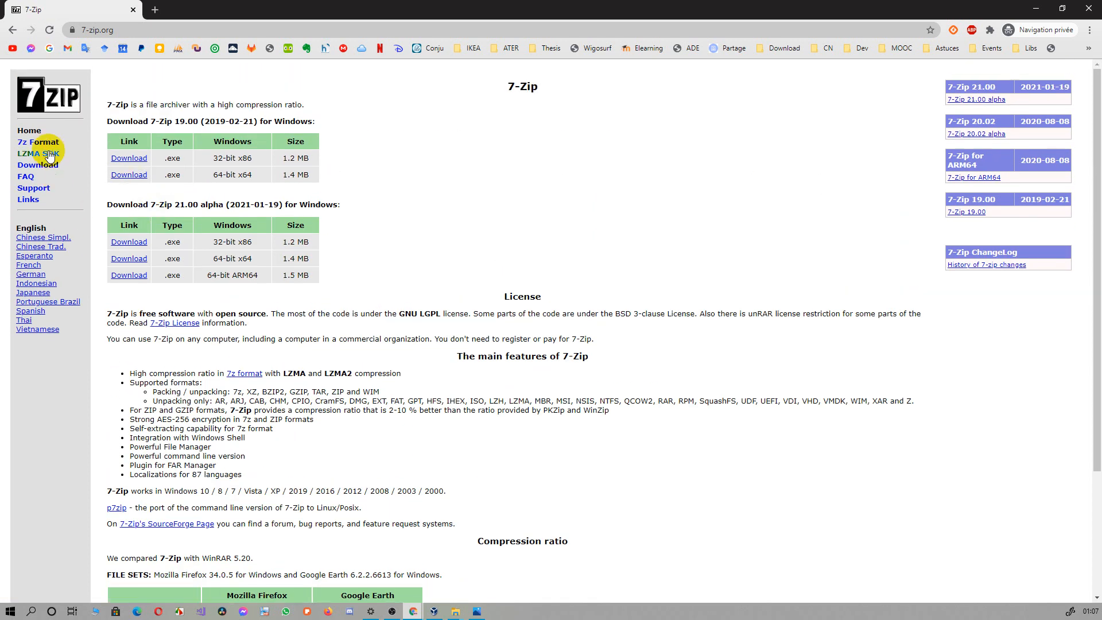
left_click(37, 165)
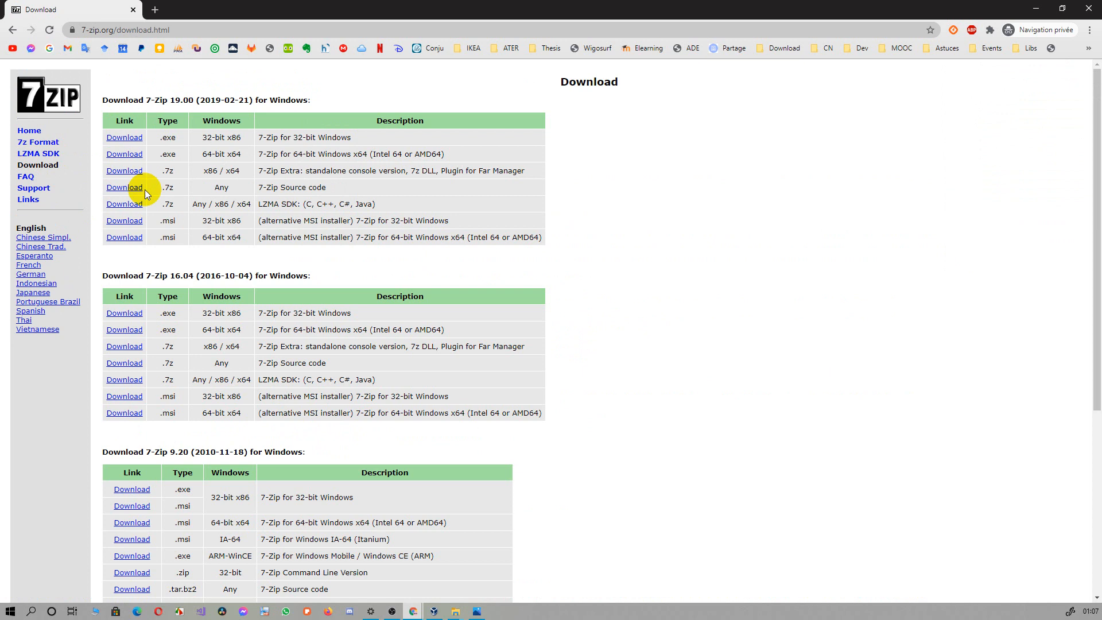
View the Keka macOS file archiver page in a new tab from the 7-Zip download page, then close that tab.
scroll(264, 371, "down", 5)
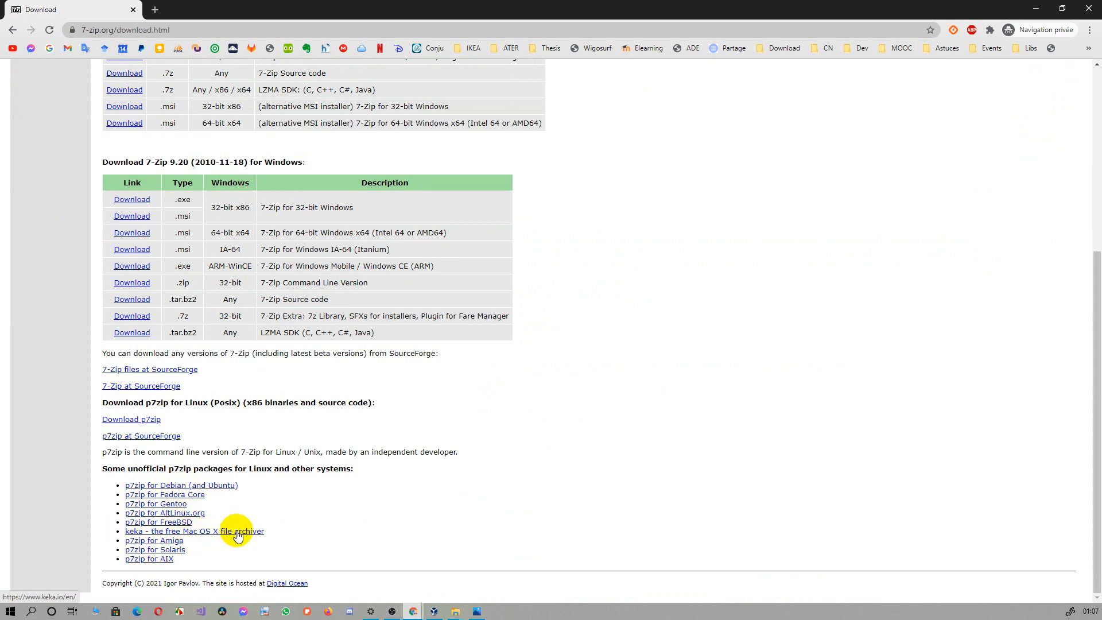
right_click(222, 537)
left_click(310, 448)
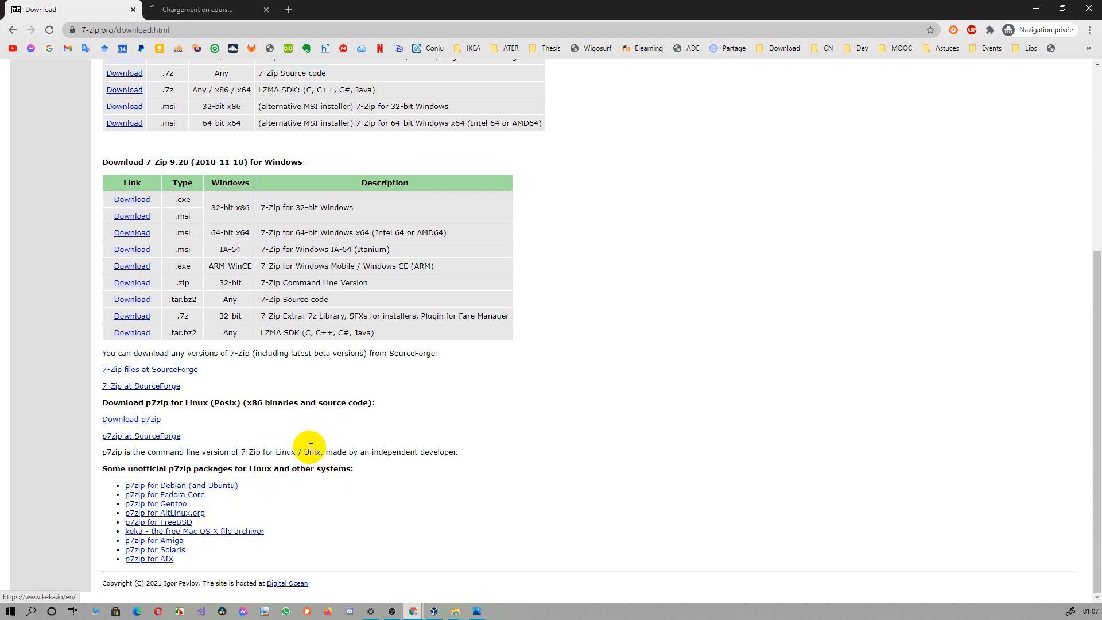
left_click(224, 8)
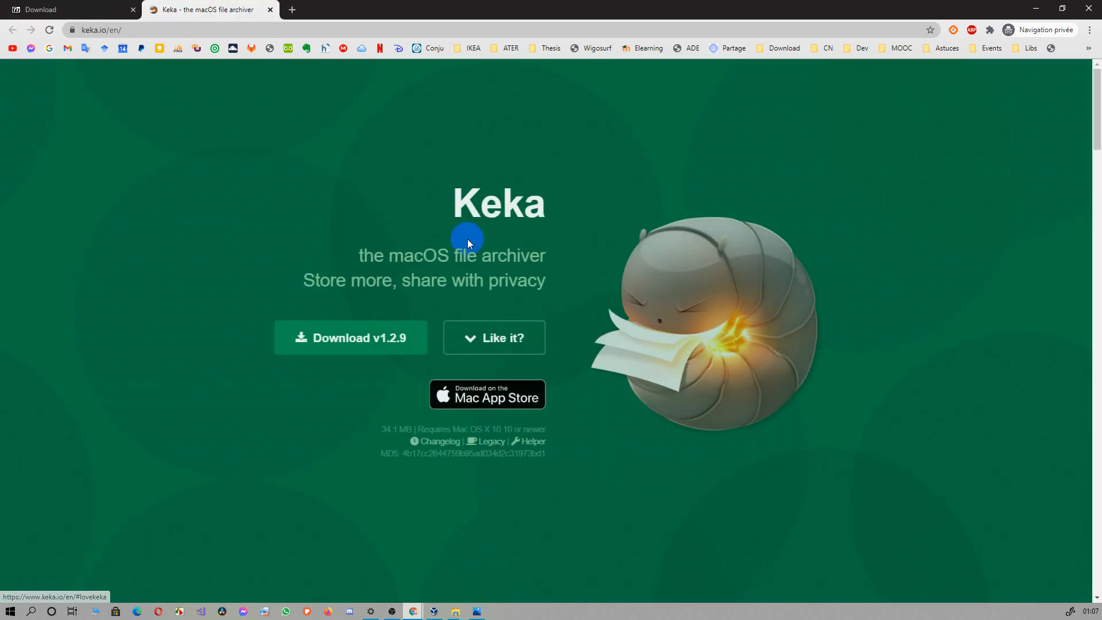
left_click(270, 9)
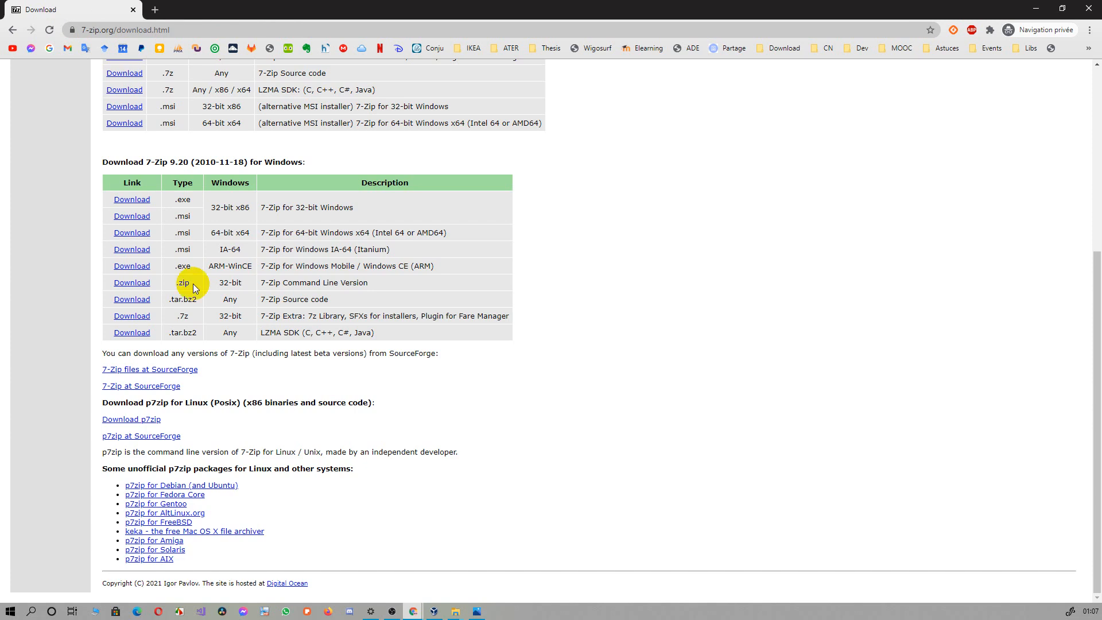
Download the 64-bit x64 .exe installer of 7-Zip 19.00 into Téléchargements as 7z1900-x64.exe.
scroll(264, 369, "up", 5)
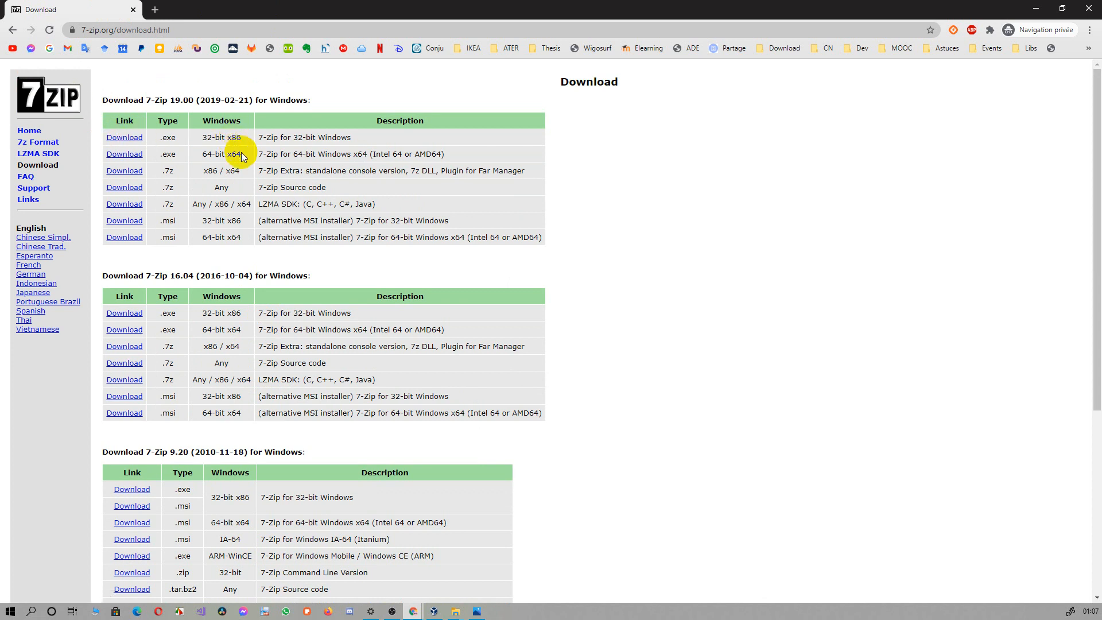
left_click_drag(242, 155, 202, 154)
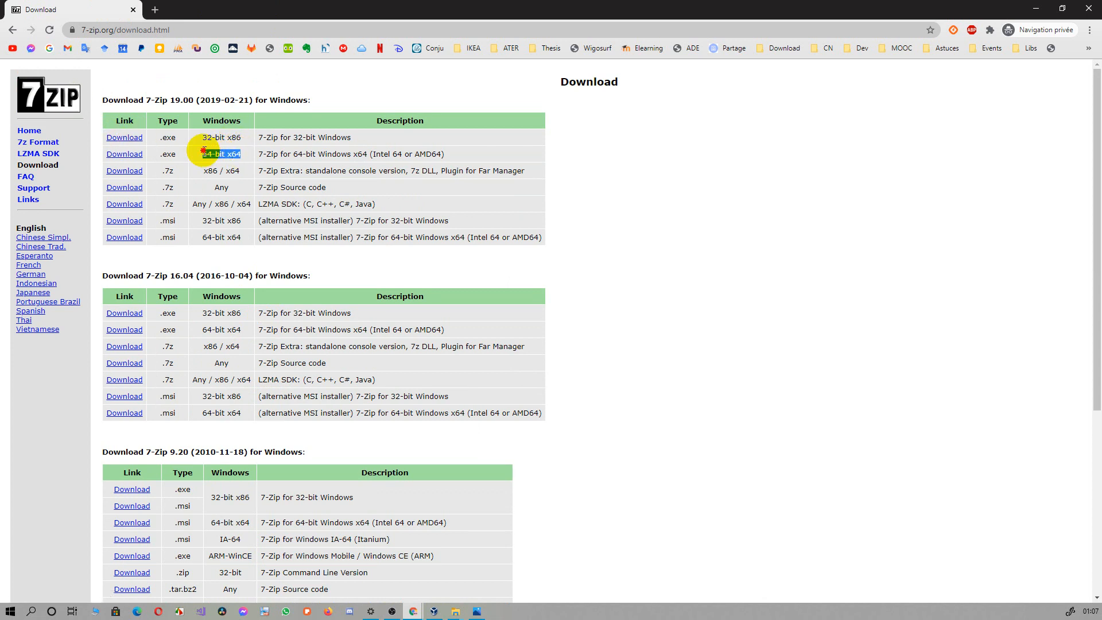
left_click(130, 154)
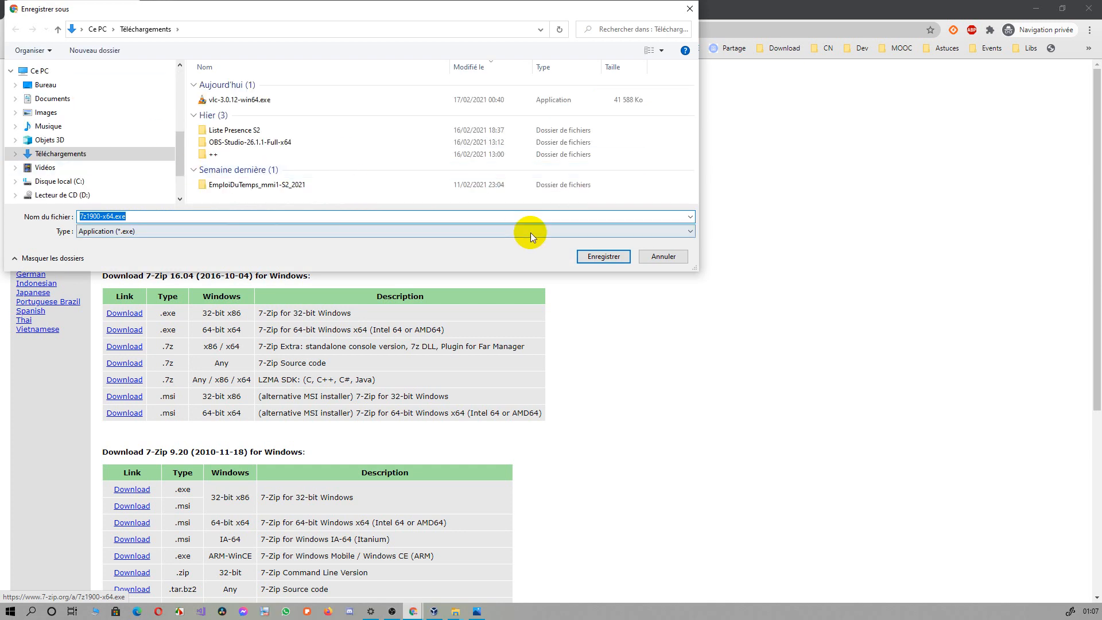
left_click(597, 259)
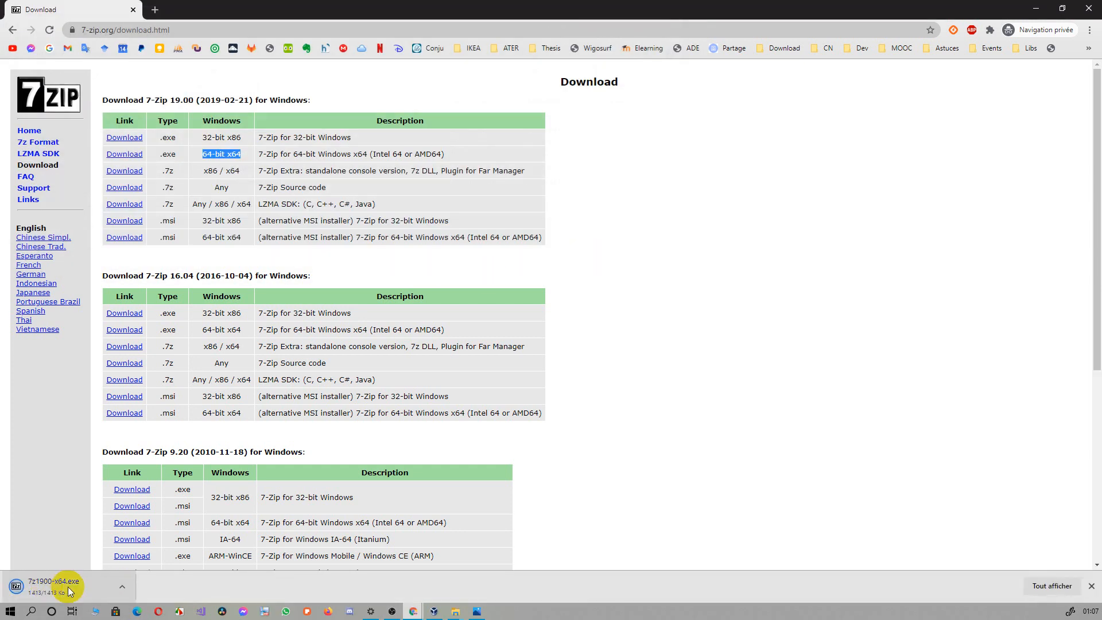
Run the downloaded installer and install 7-Zip 19.00 in C:\Program Files\7-Zip\.
left_click(67, 591)
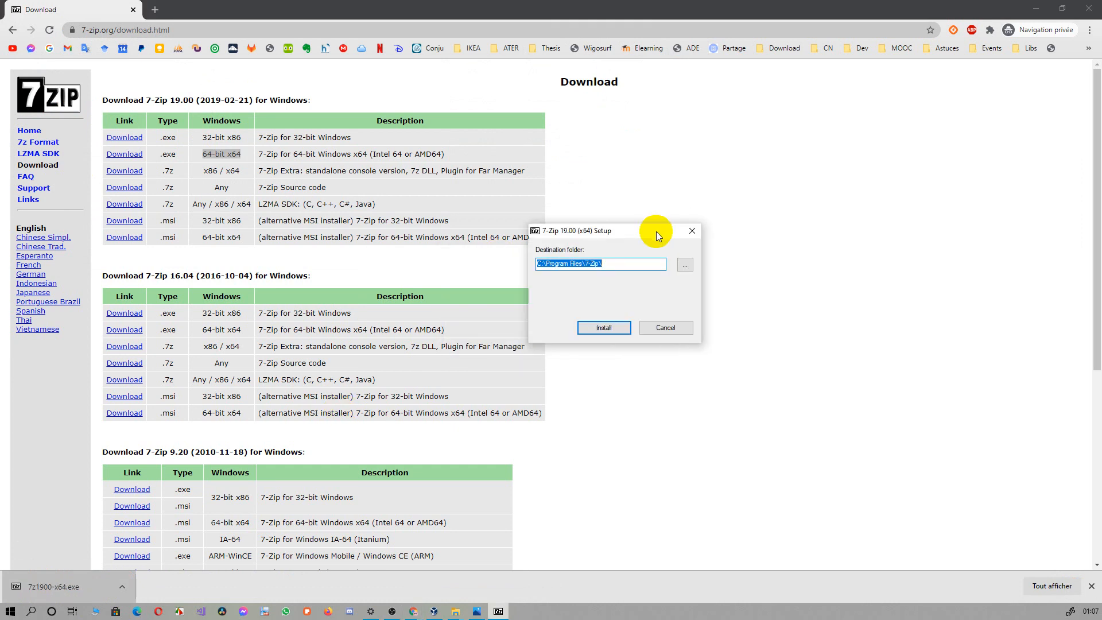
left_click(604, 327)
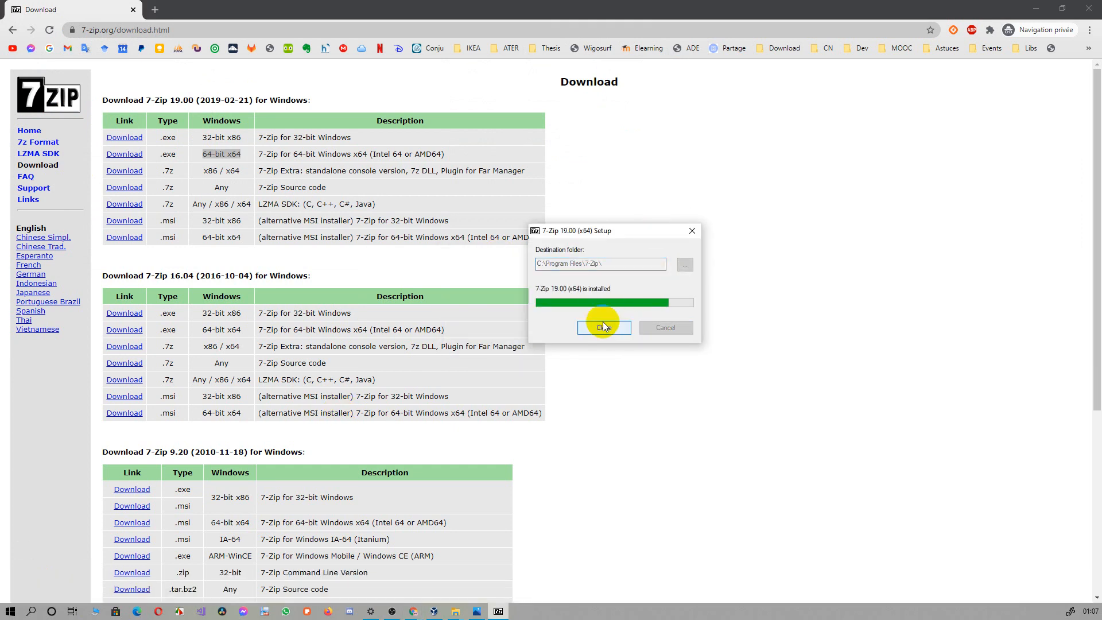
left_click(615, 329)
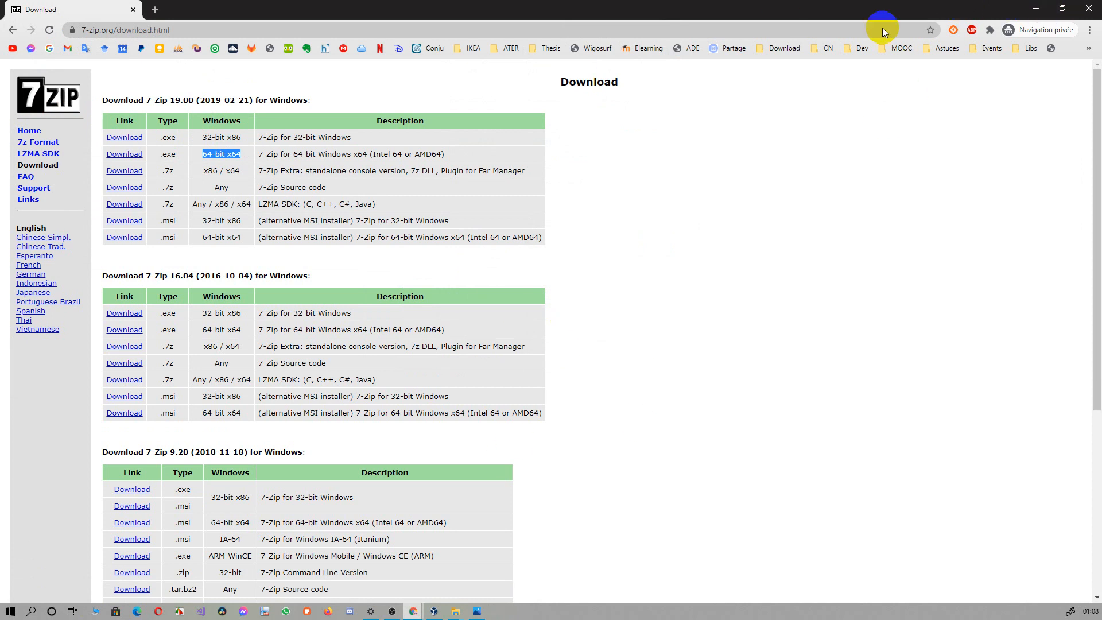
Switch to the Téléchargements folder in File Explorer and extract VmTpres_Ubuntu20.04.1_V01.ova with 7-Zip into a VmTpres_Ubuntu20.04.1_V01 folder.
left_click(1044, 6)
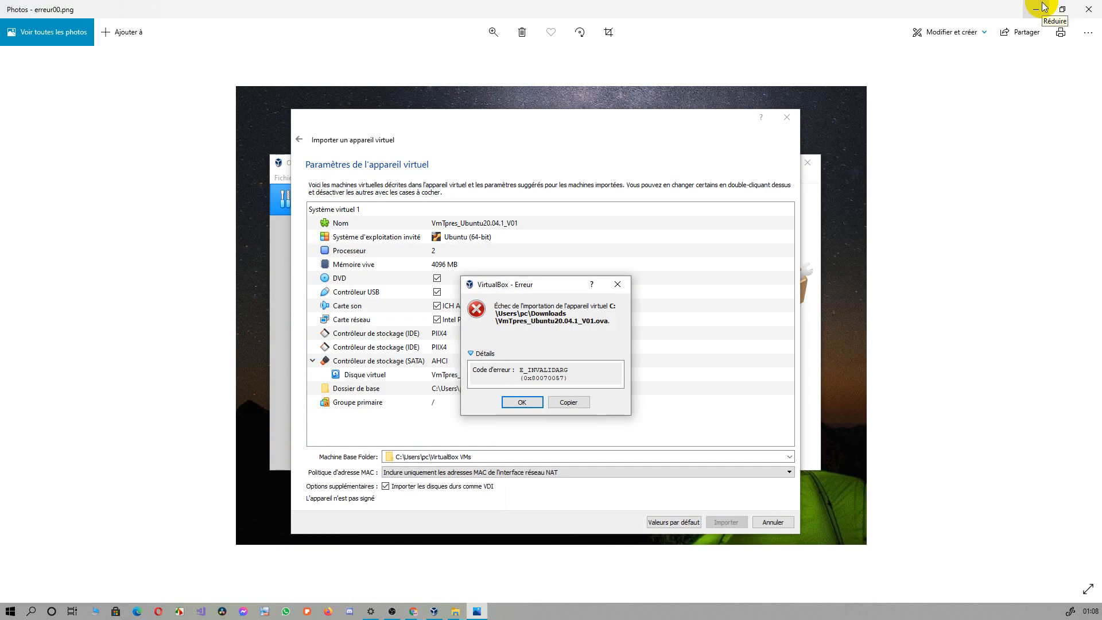
left_click(457, 612)
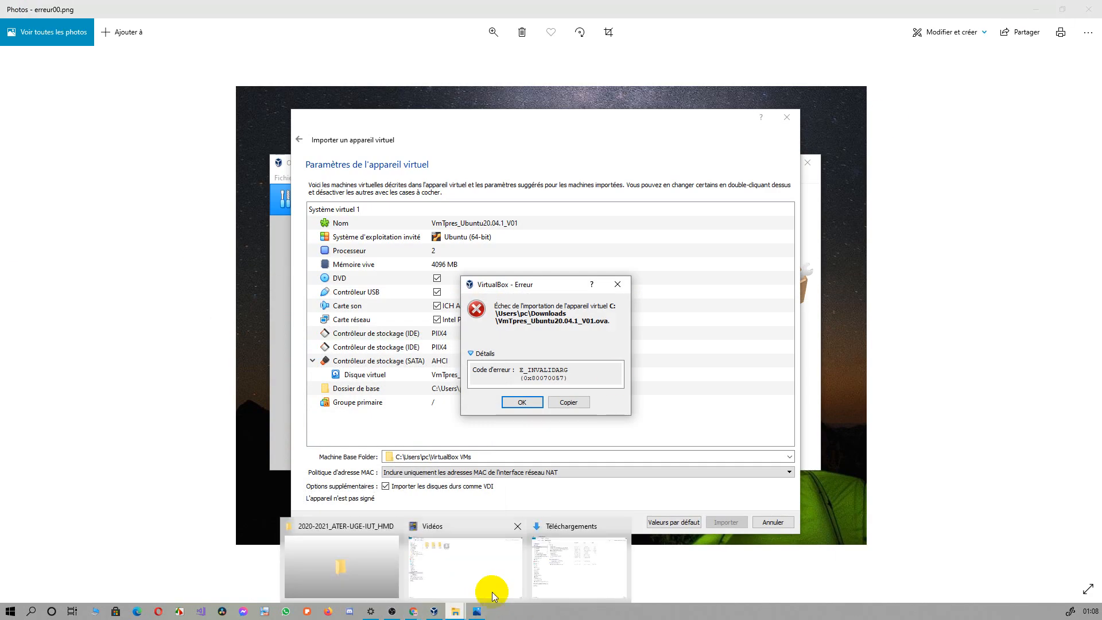
left_click(556, 573)
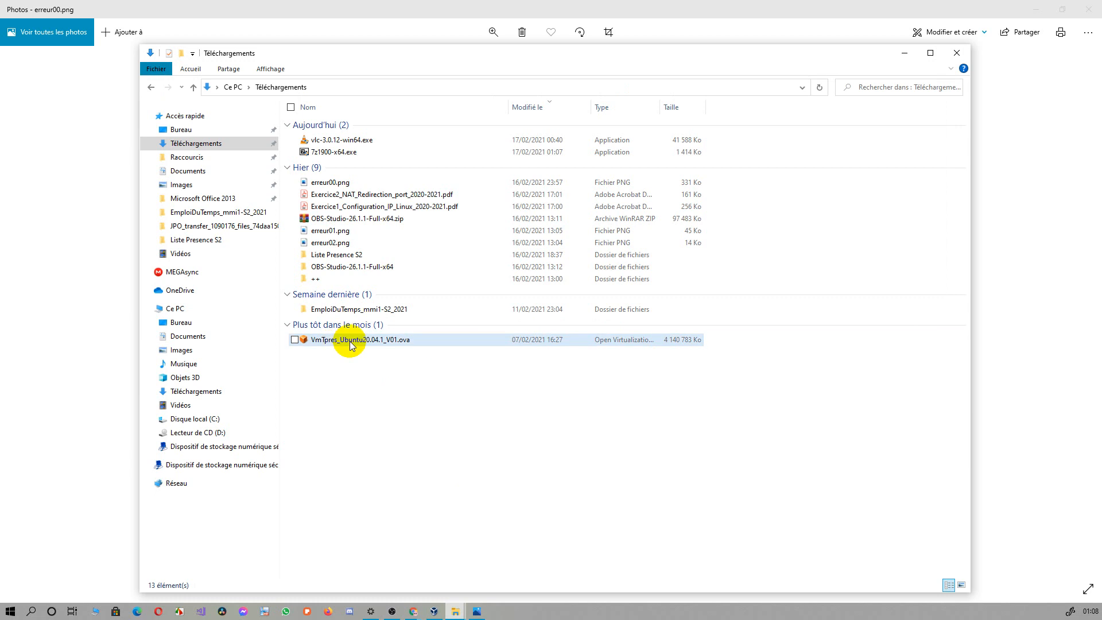
left_click(378, 341)
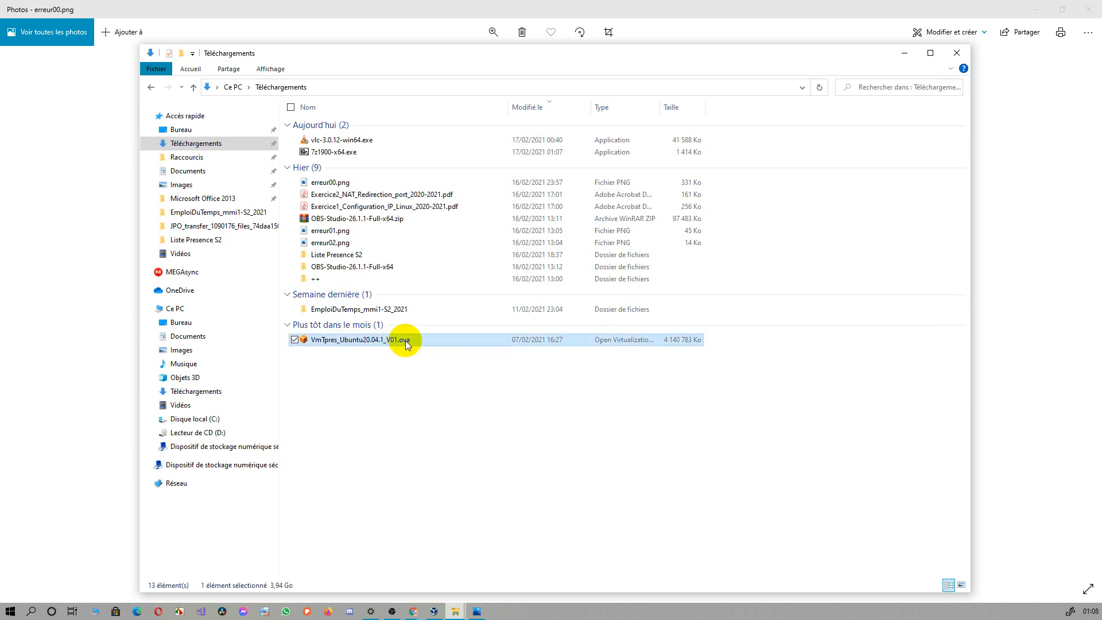
right_click(406, 343)
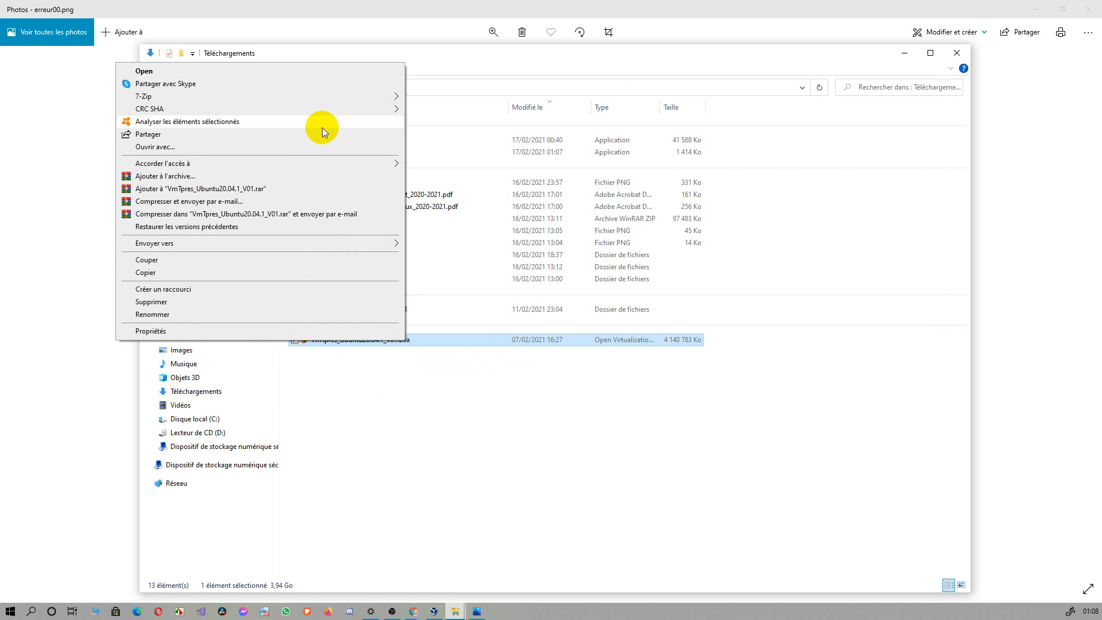
mouse_move(195, 95)
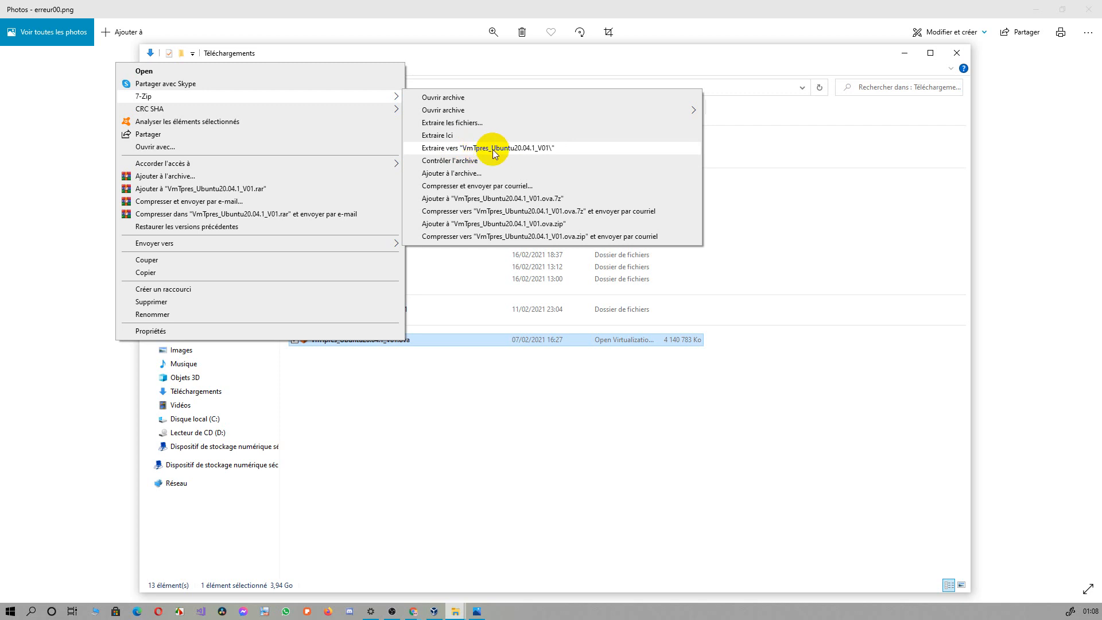
left_click(512, 149)
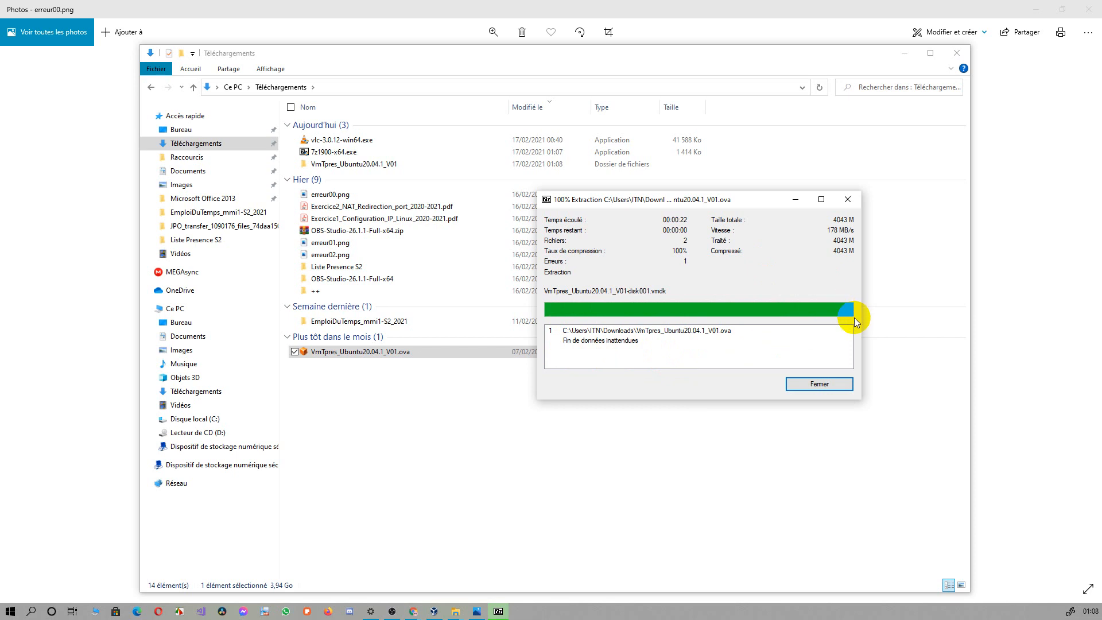
left_click(820, 384)
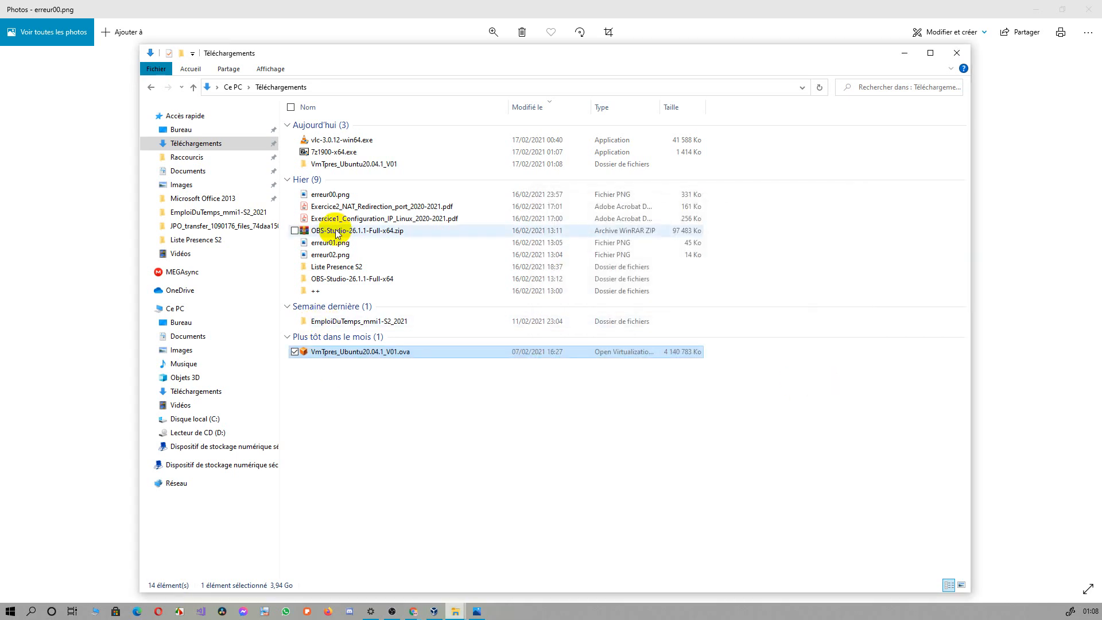
Open the extracted VmTpres_Ubuntu20.04.1_V01 folder and examine its .ovf and .vmdk files.
left_click(376, 166)
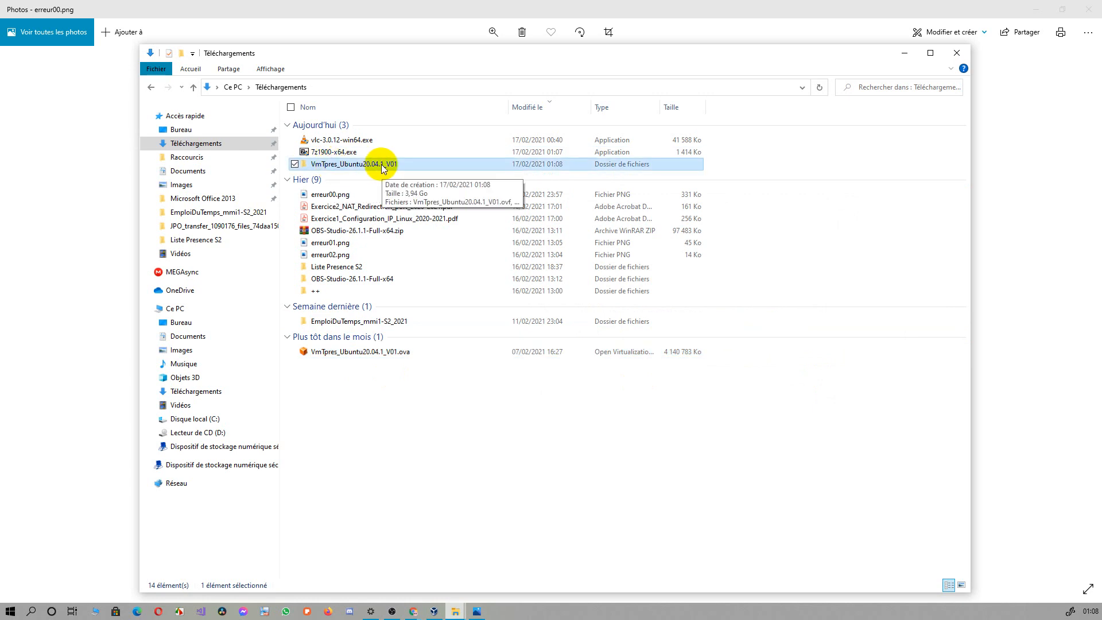
double_click(383, 167)
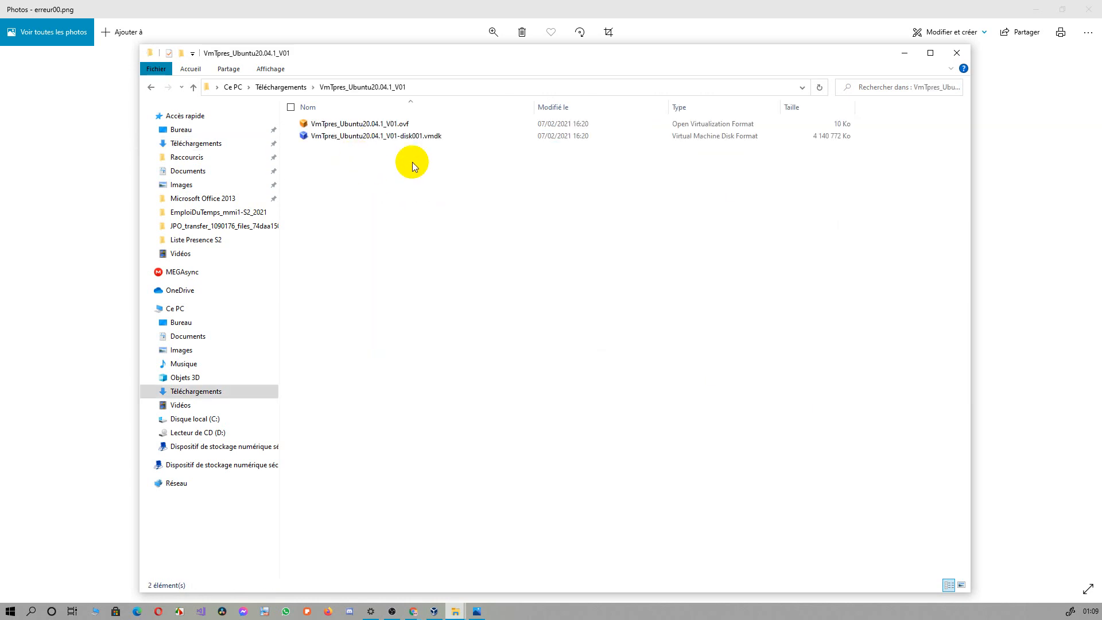
left_click(405, 126)
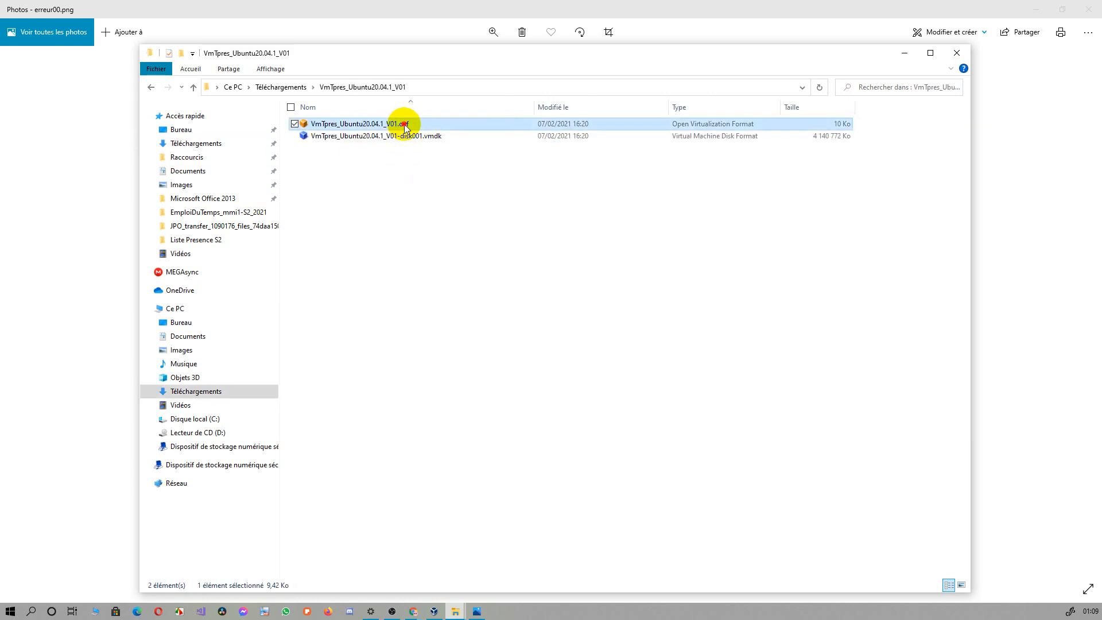
left_click(437, 136)
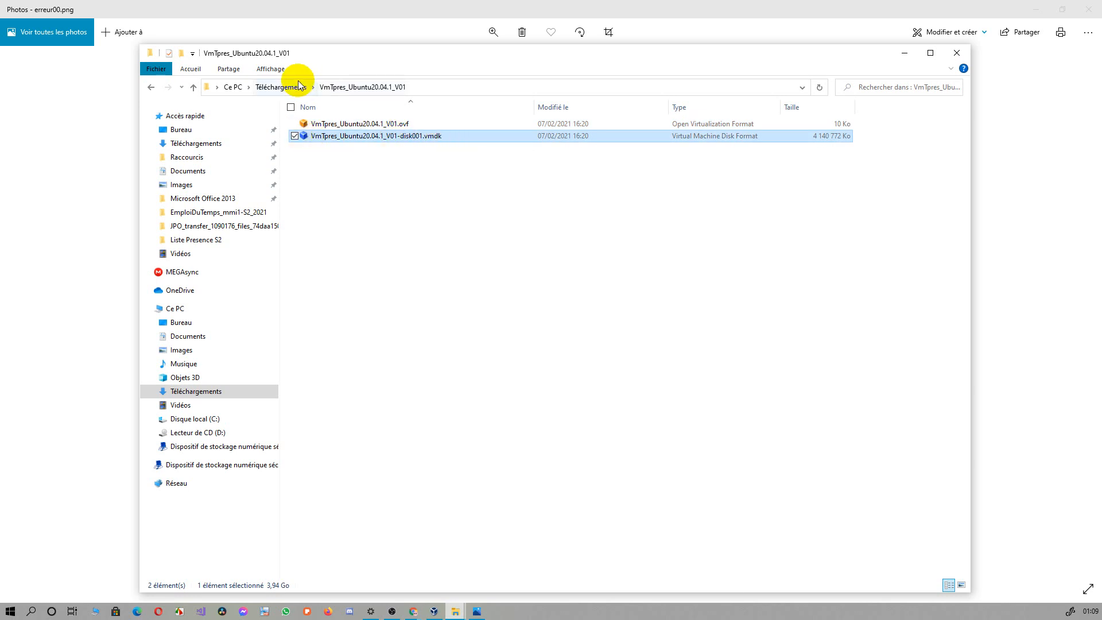
Cut the extracted VmTpres_Ubuntu20.04.1_V01 folder from Téléchargements and go to the C:\VirtualBox folder.
left_click(281, 87)
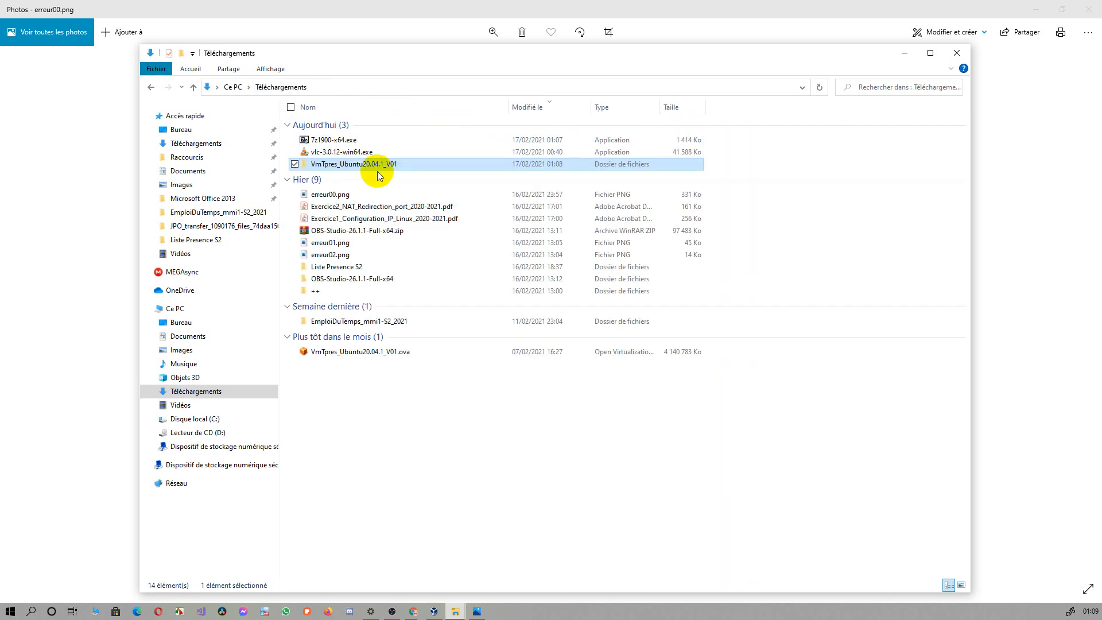
right_click(350, 165)
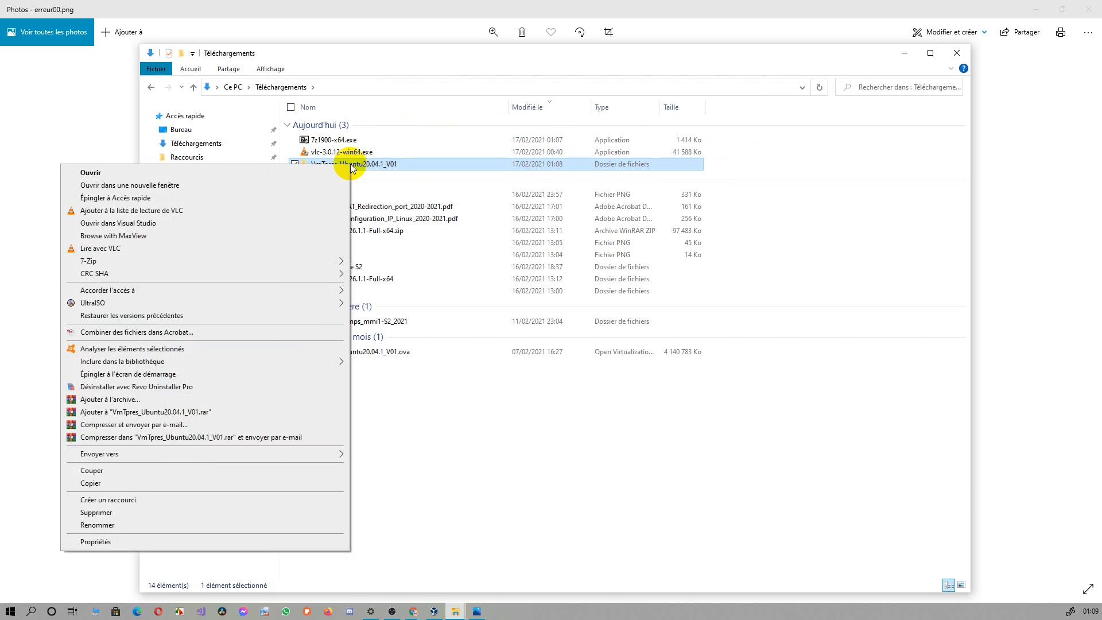
left_click(152, 469)
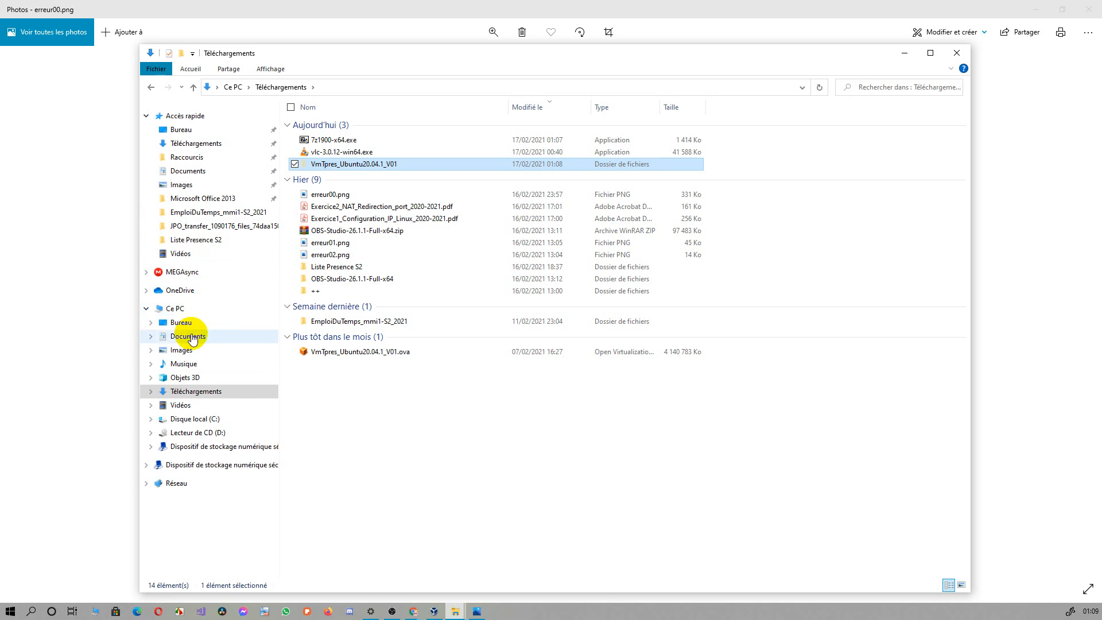
left_click(187, 312)
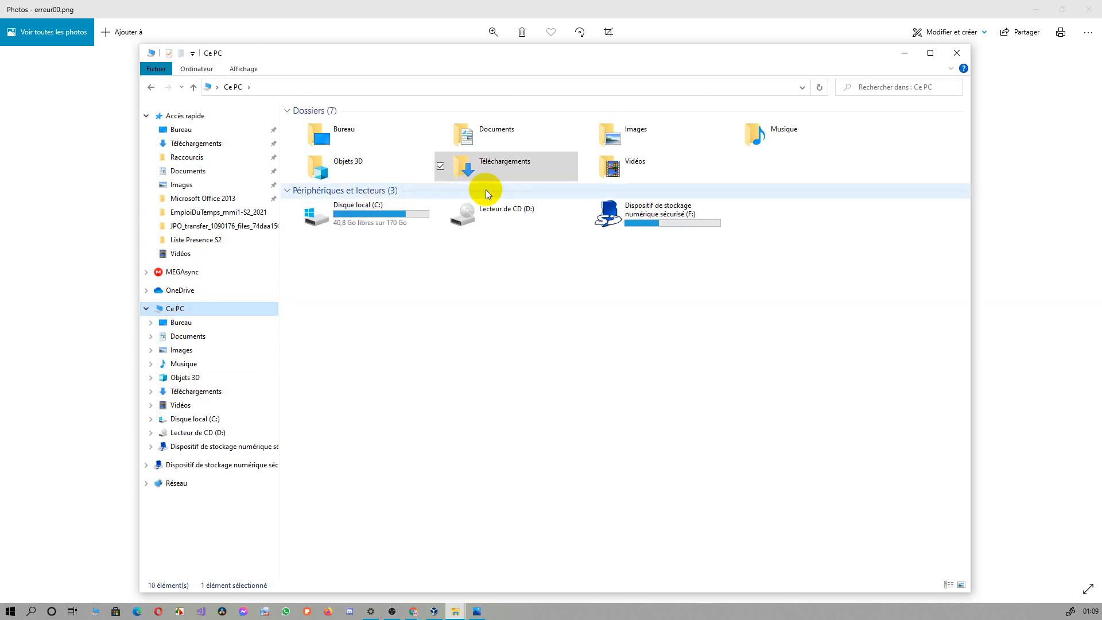
left_click(401, 216)
double_click(401, 216)
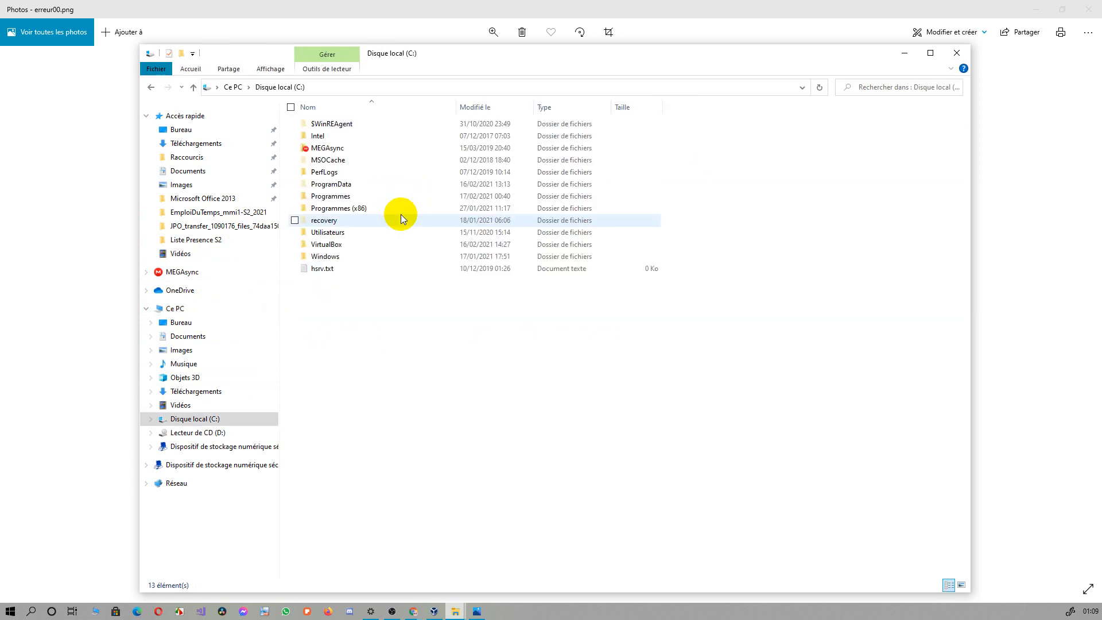
double_click(325, 246)
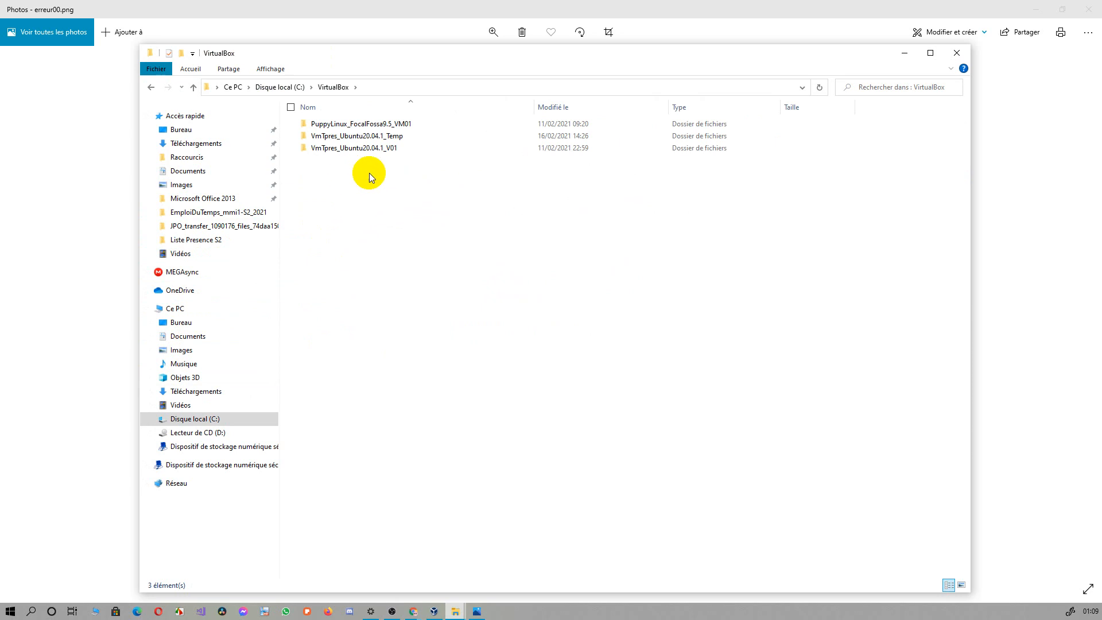
Create a new folder in C:\VirtualBox with the default name Nouveau dossier and paste the cut VmTpres_Ubuntu20.04.1_V01 folder into it.
mouse_move(401, 150)
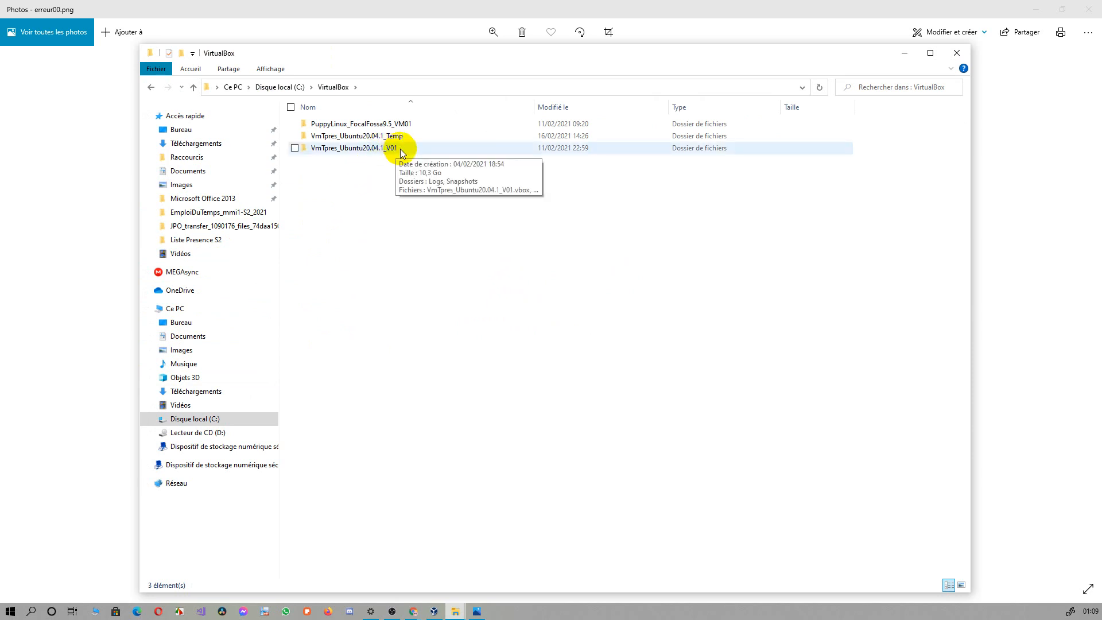
left_click(184, 55)
left_click(378, 126)
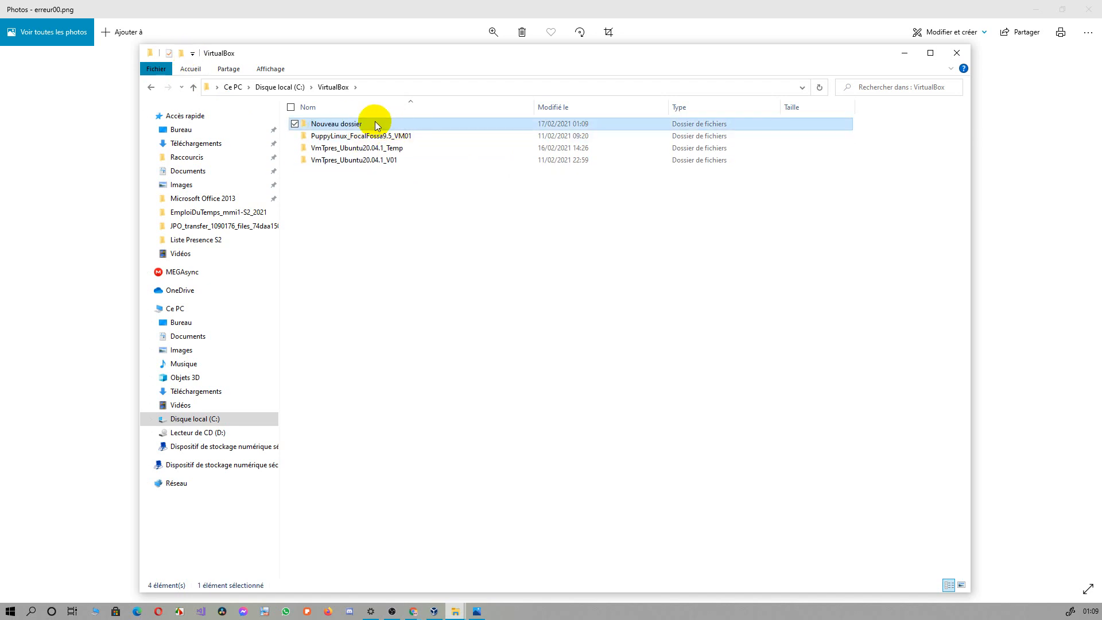
double_click(378, 125)
right_click(370, 148)
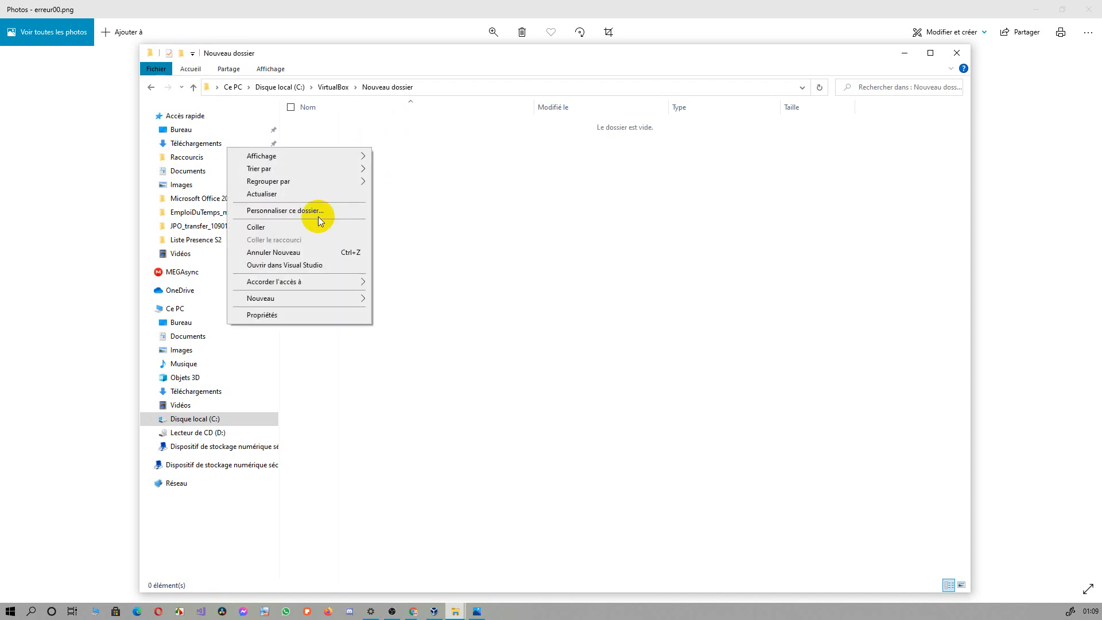
left_click(299, 227)
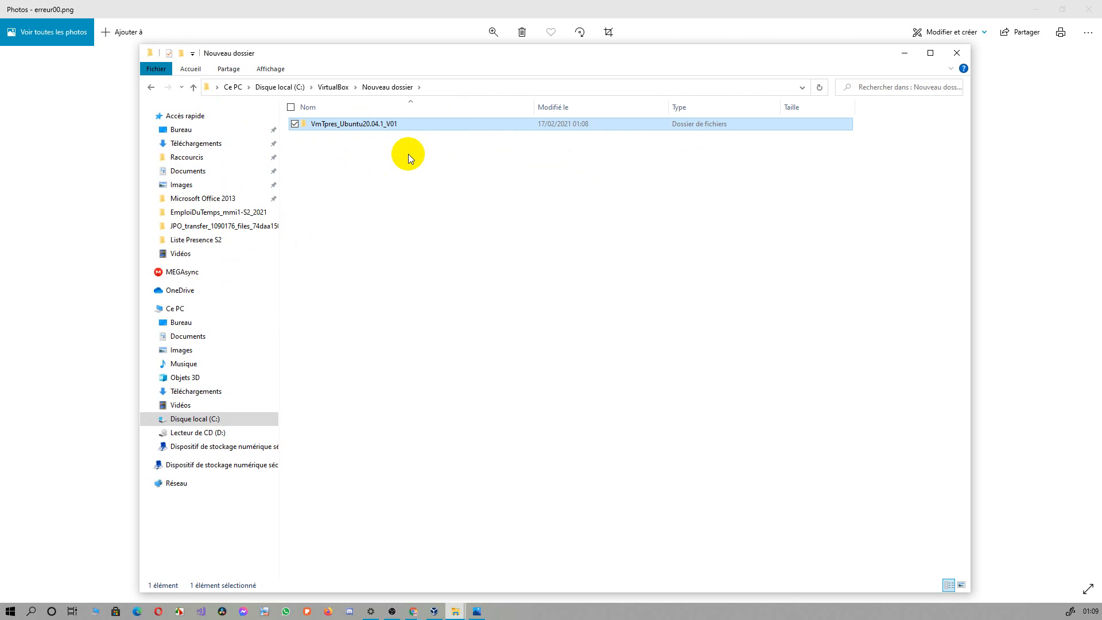
Open the moved VmTpres_Ubuntu20.04.1_V01 folder, copy its full path and select the .vmdk disk file.
double_click(409, 125)
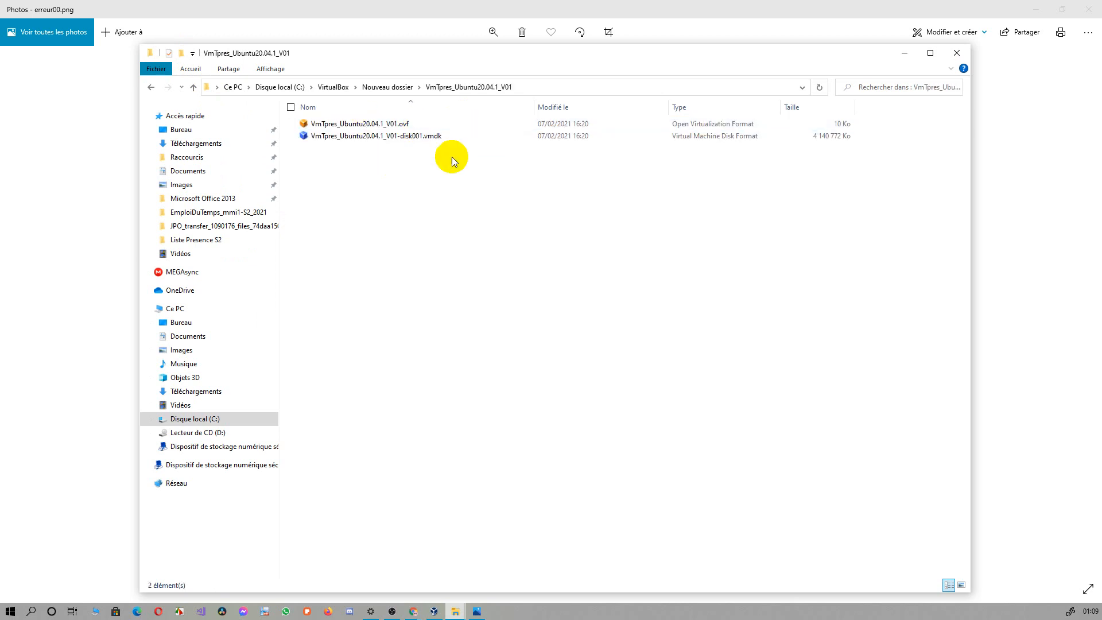
left_click(535, 85)
key("ctrl+c")
right_click(360, 88)
left_click(291, 126)
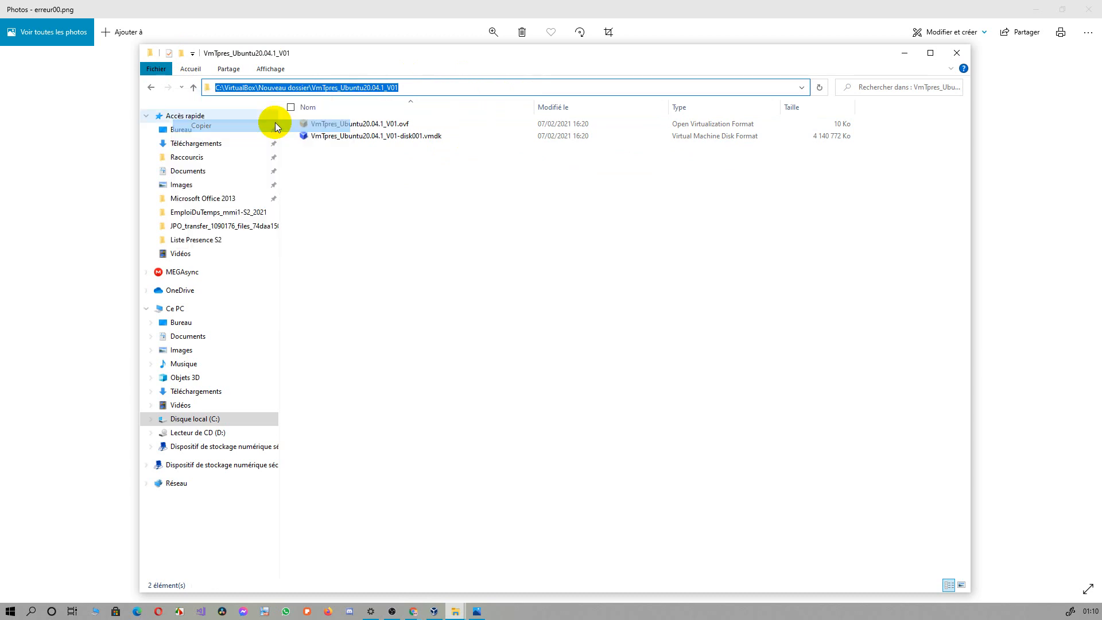
left_click(399, 165)
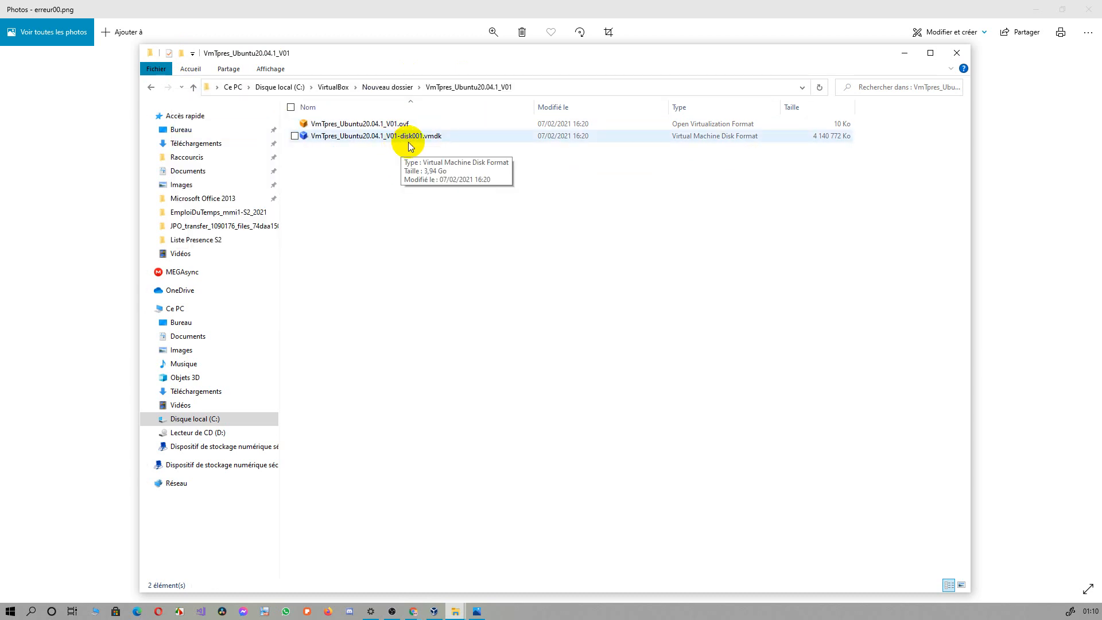
left_click(423, 136)
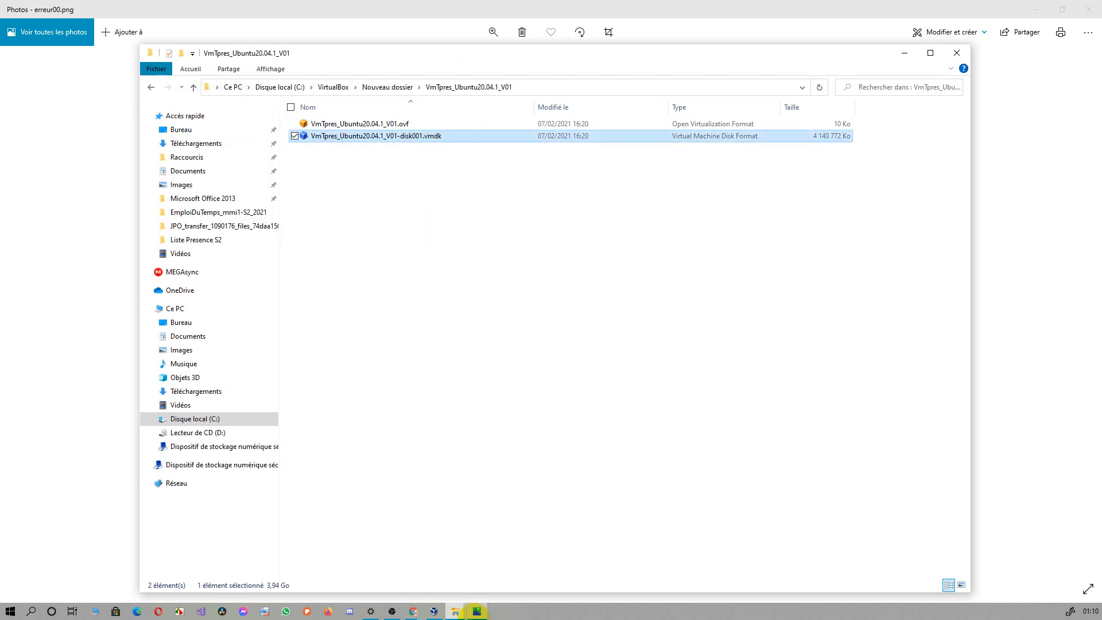
Switch to Oracle VM VirtualBox and start creating a new virtual machine named Ubuntu-tpres.
left_click(440, 608)
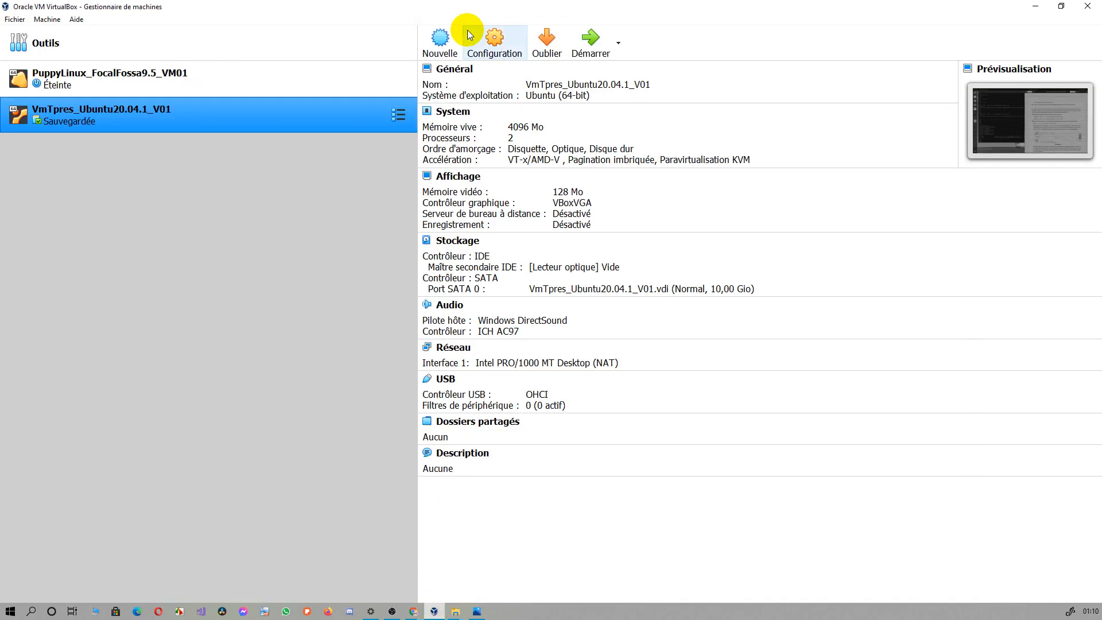
left_click(441, 41)
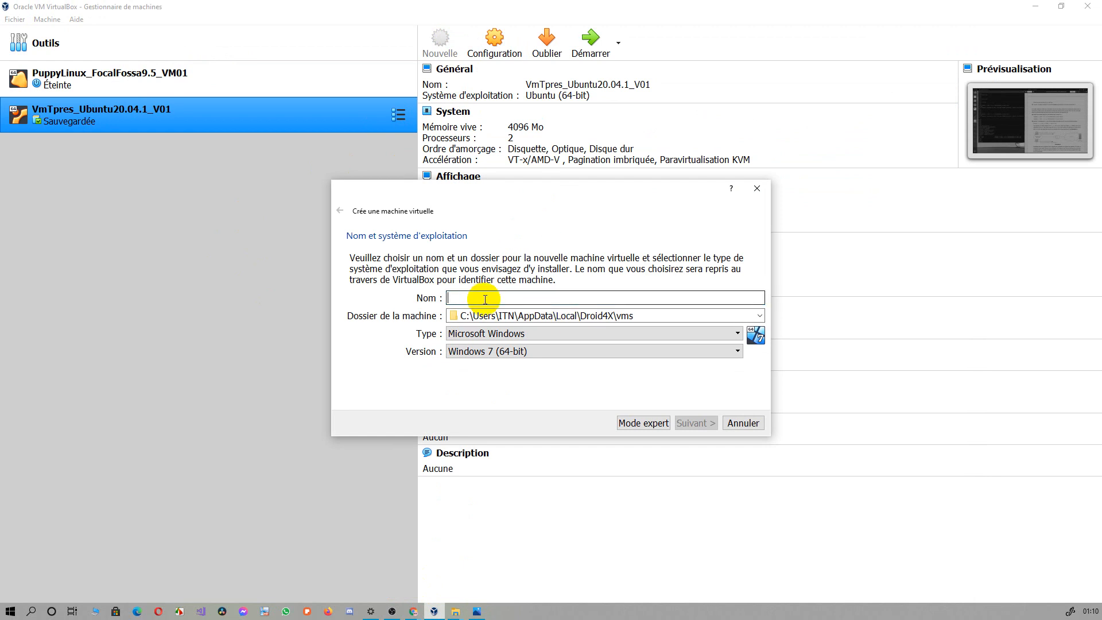
type("Ubuntu-tpres")
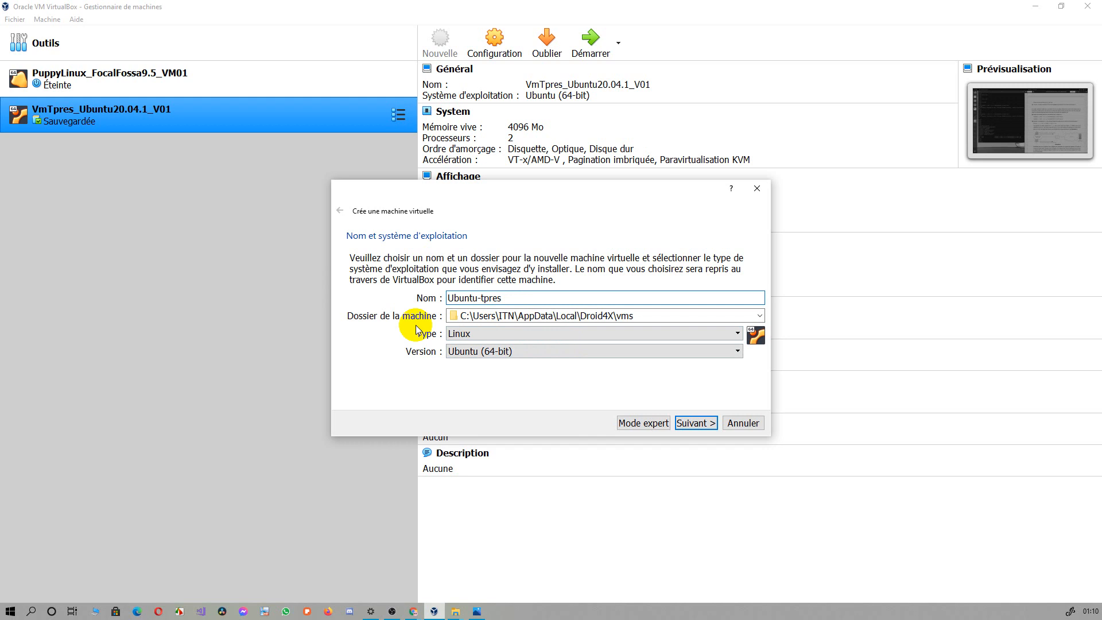
Set the machine folder to the copied path C:\VirtualBox\Nouveau dossier\VmTpres_Ubuntu20.04.1_V01.
left_click(760, 317)
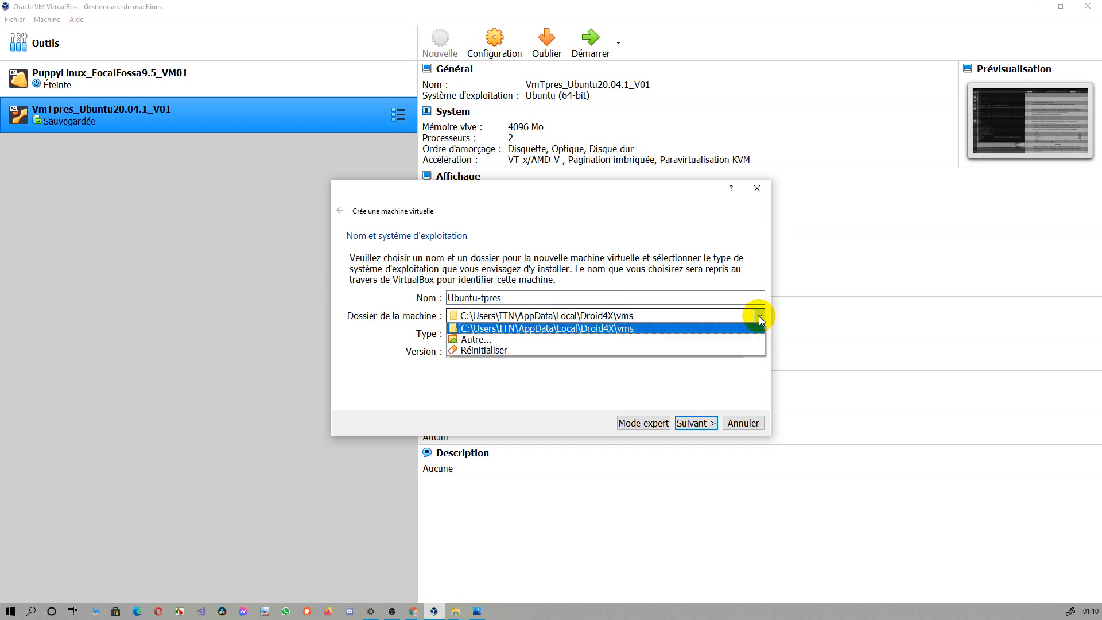
left_click(472, 333)
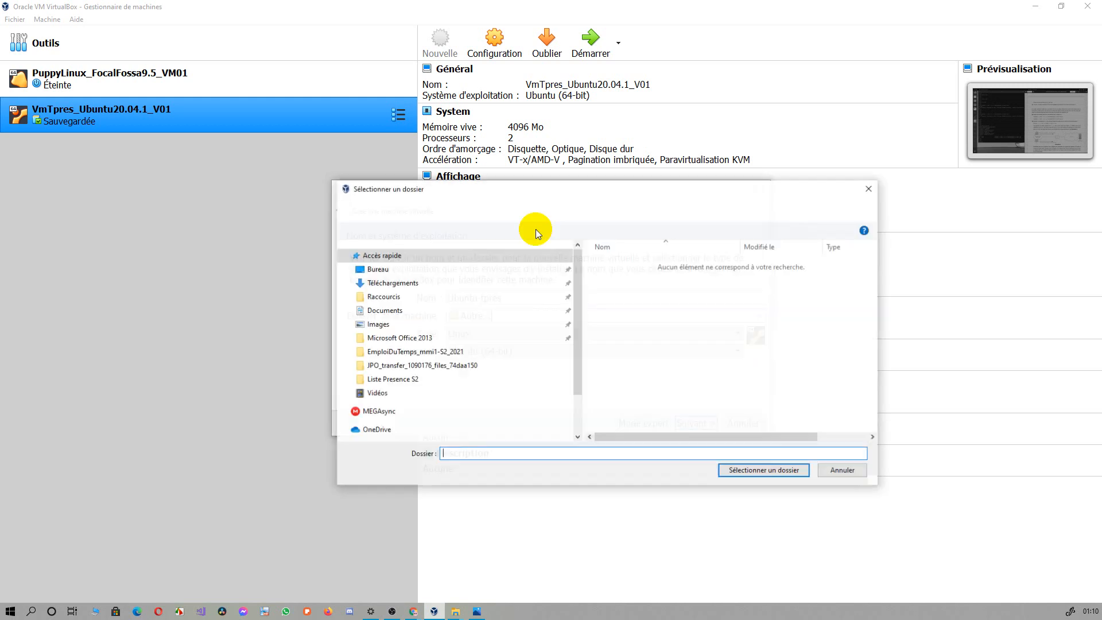
left_click(592, 209)
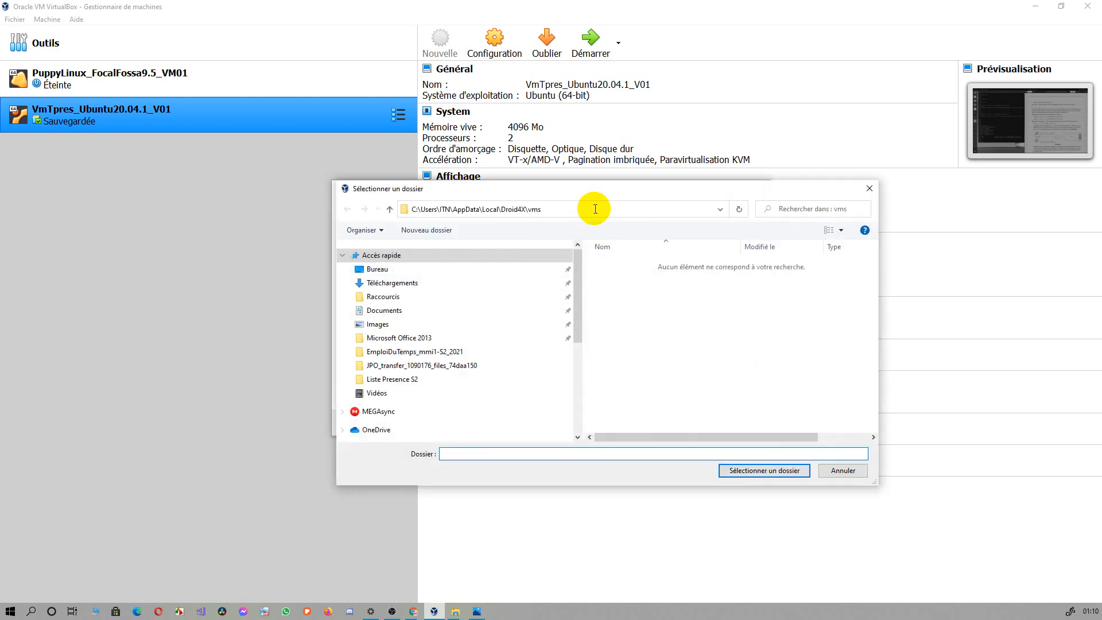
key("ctrl+v")
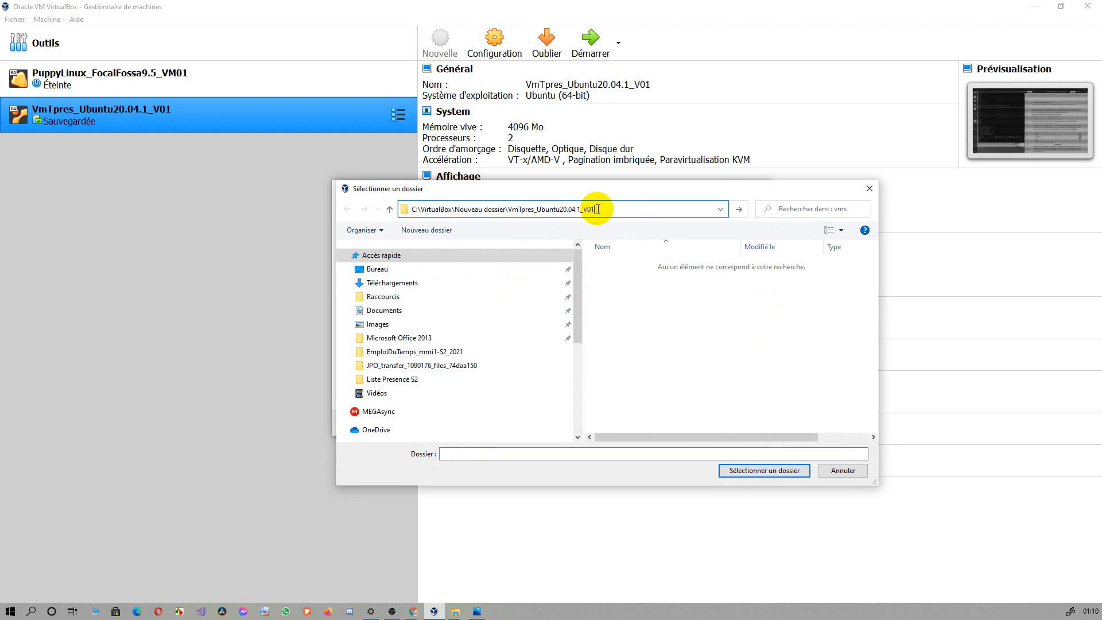
key("ctrl+a")
key("Return")
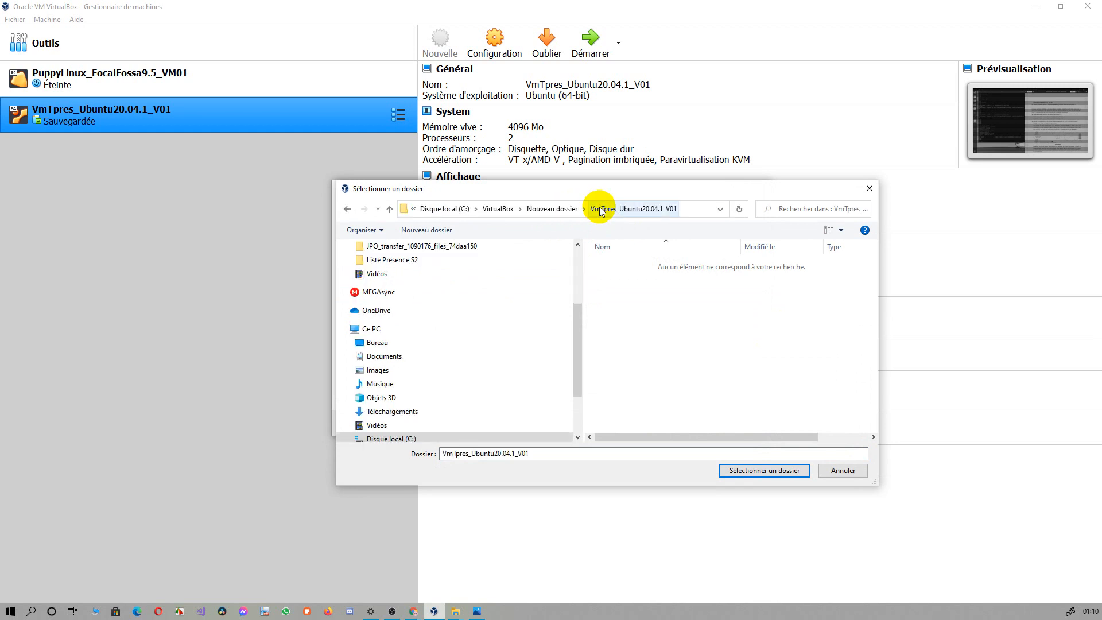
left_click(756, 471)
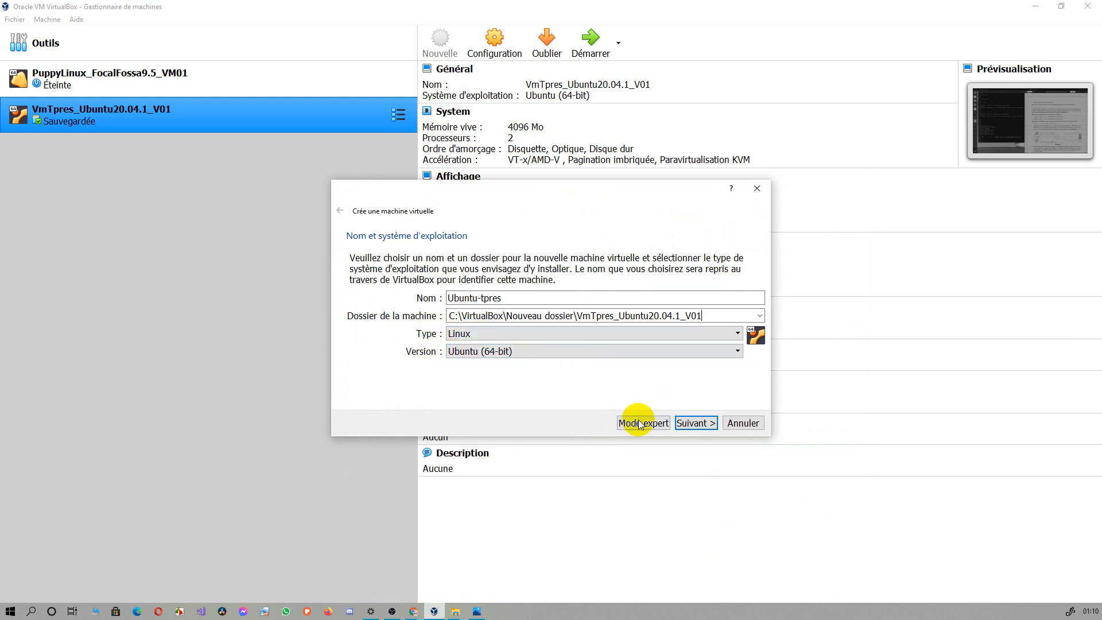
Continue to the memory size, allocate about 4025 MB to the machine and proceed to the hard disk choice.
left_click(696, 424)
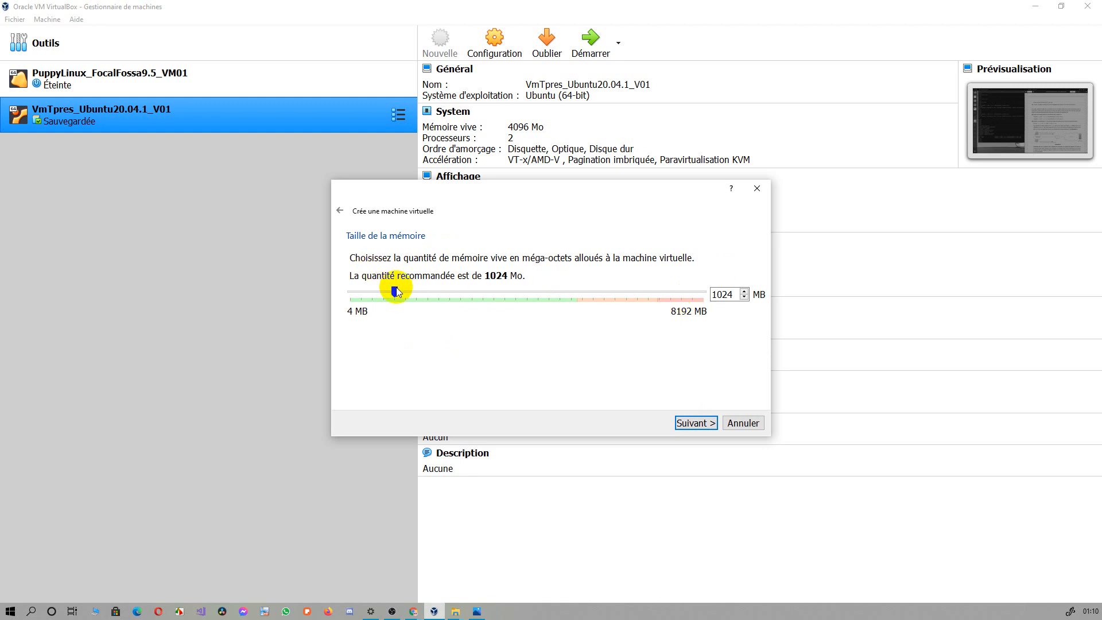
left_click_drag(395, 292, 528, 295)
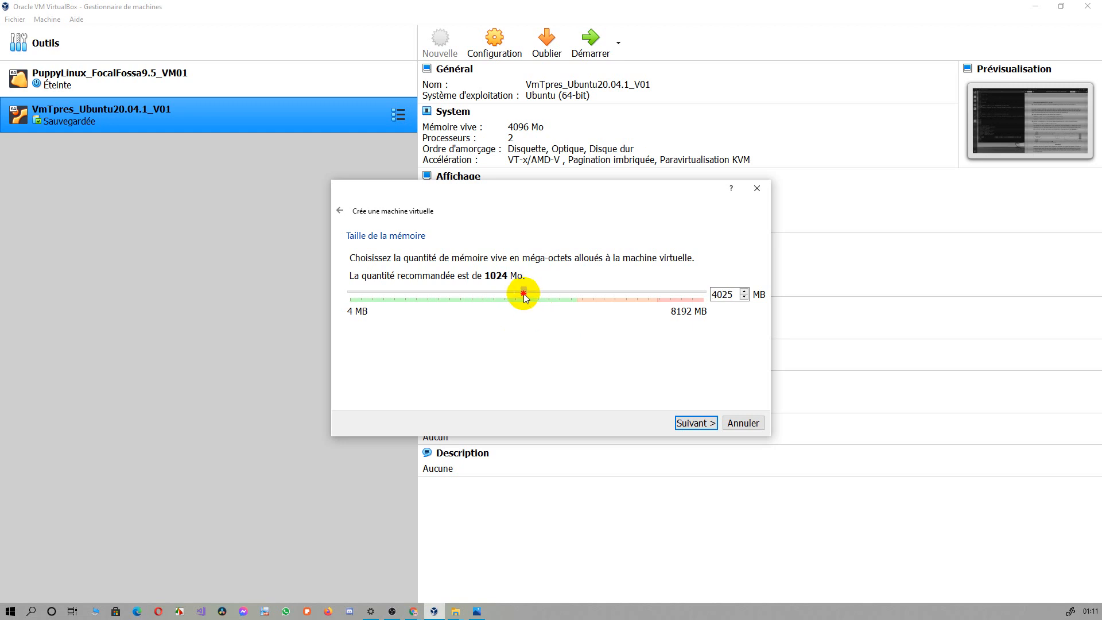
left_click(697, 424)
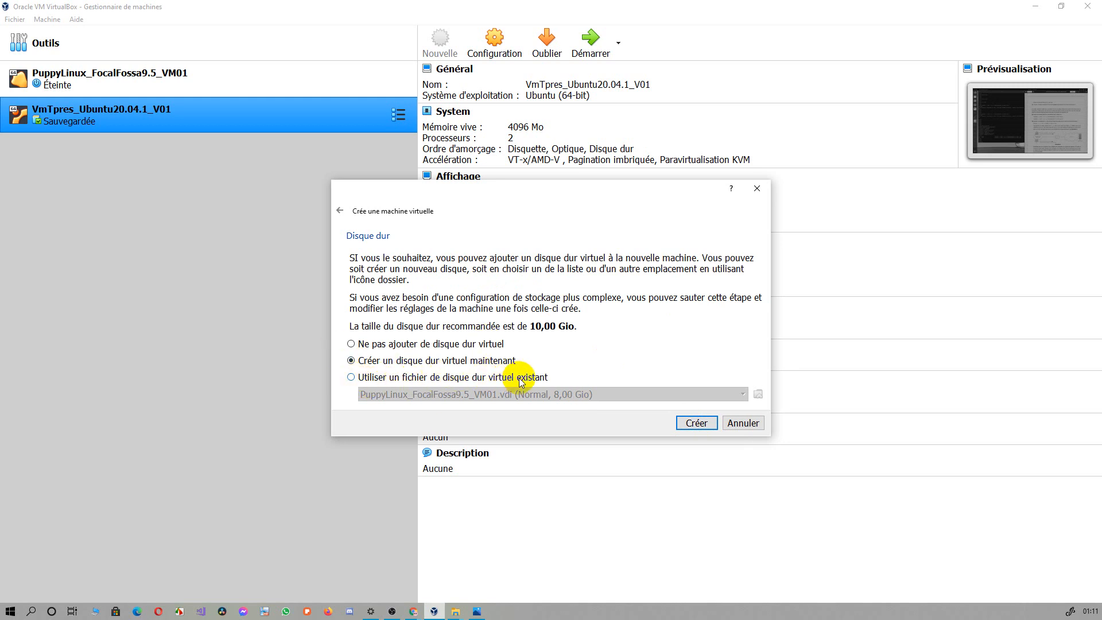
Choose to use an existing virtual hard disk file and start adding a disk in the Hard Disk Selector.
left_click(350, 378)
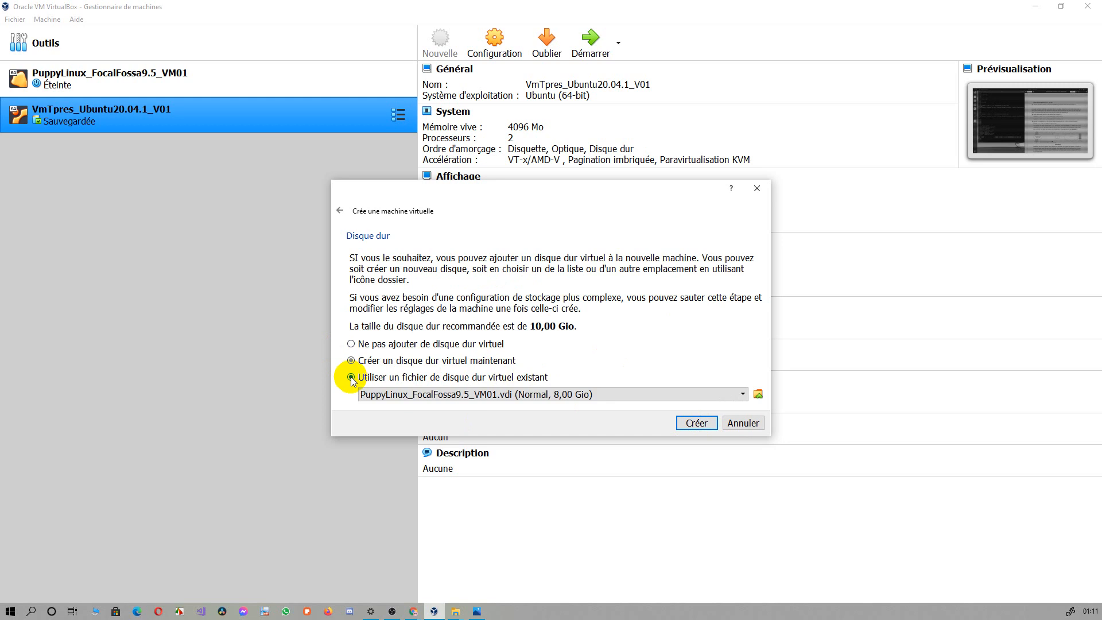
left_click(715, 426)
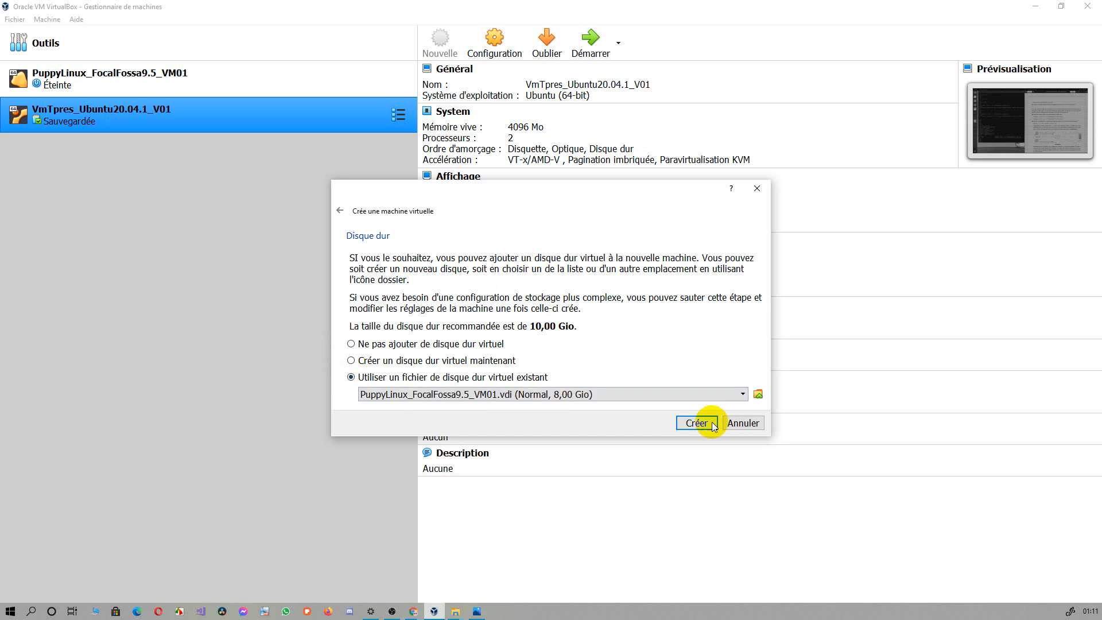
left_click(758, 395)
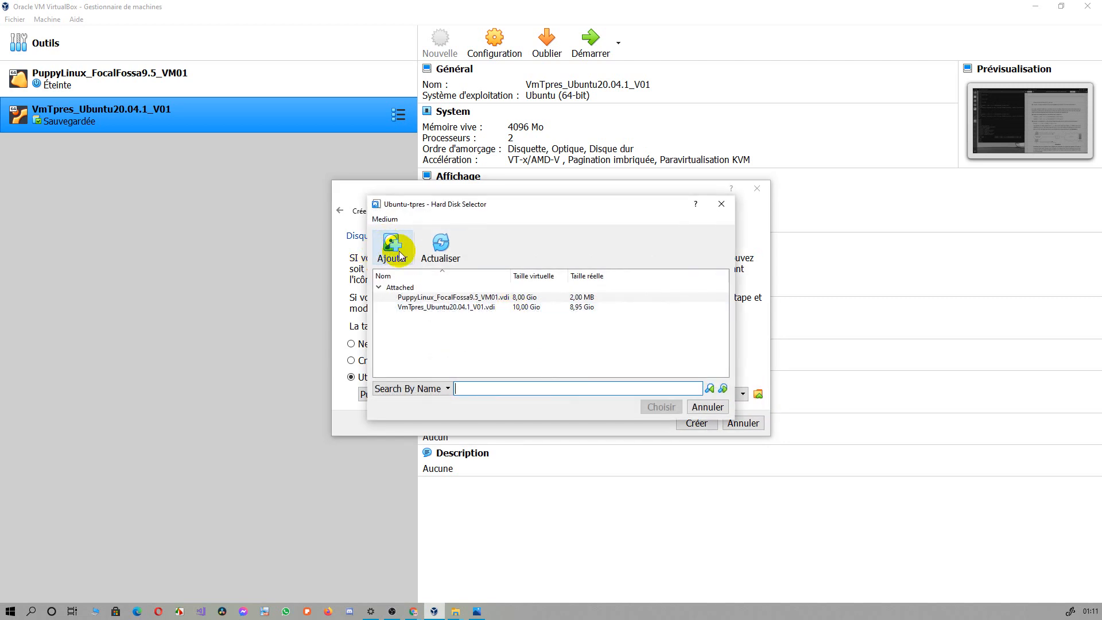
left_click(400, 253)
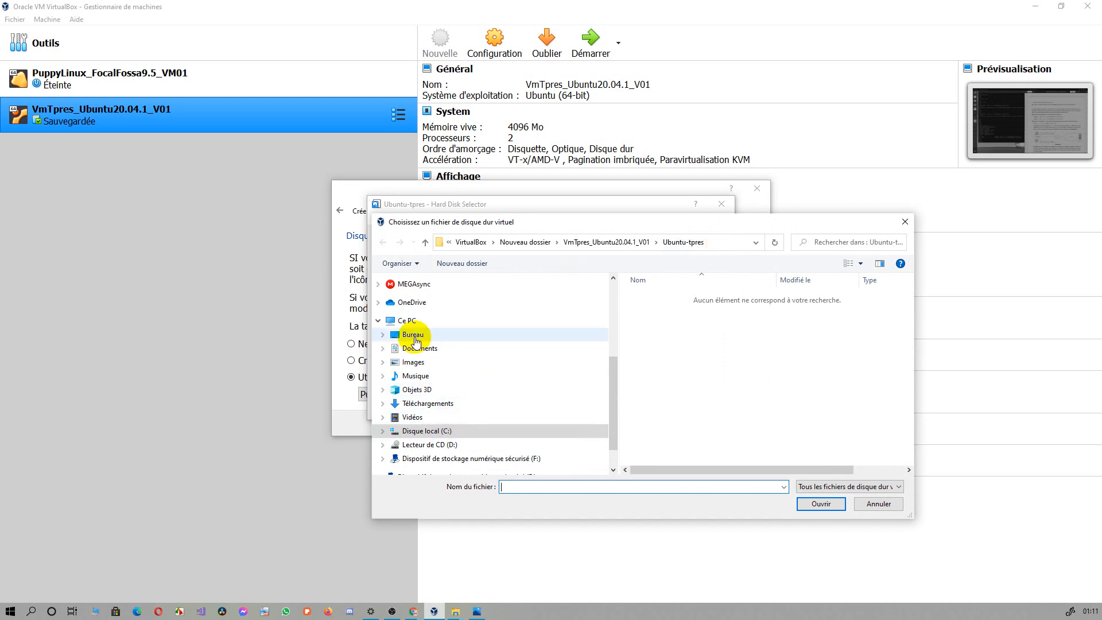
Add VmTpres_Ubuntu20.04.1_V01-disk001.vmdk from C:\VirtualBox\Nouveau dossier\VmTpres_Ubuntu20.04.1_V01 to the available virtual hard disks.
left_click(432, 431)
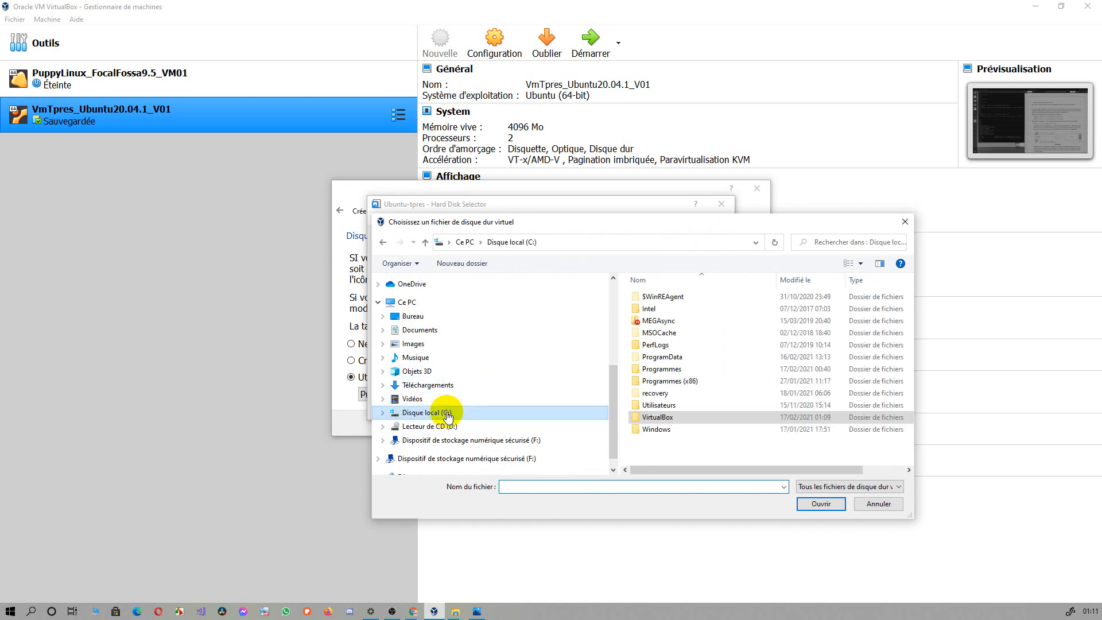
double_click(679, 417)
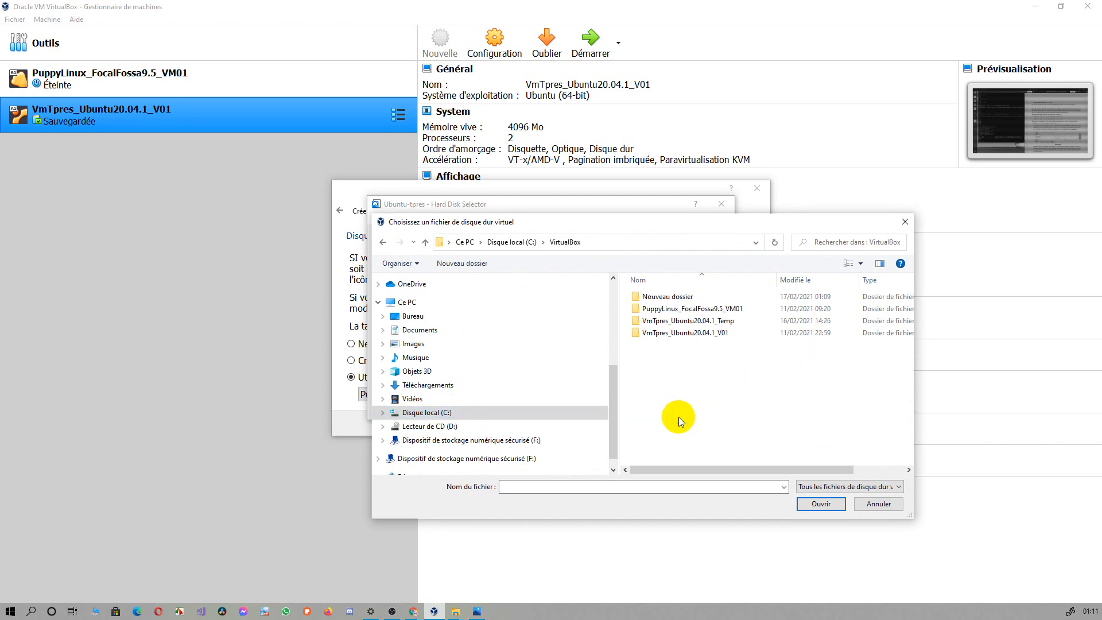
left_click(682, 296)
double_click(682, 296)
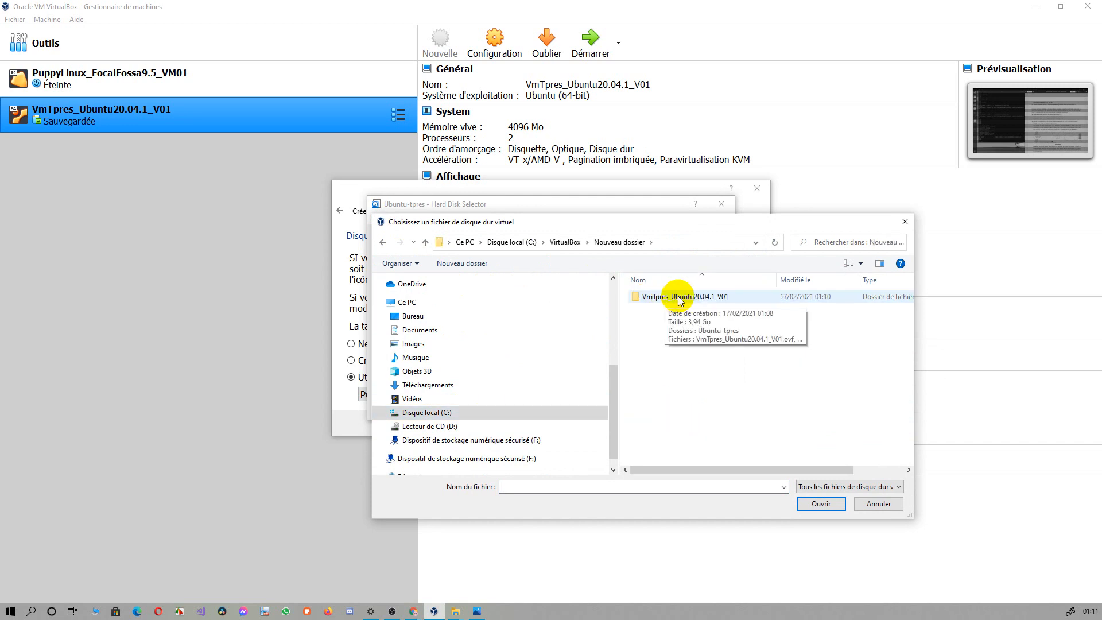
double_click(684, 298)
left_click(678, 309)
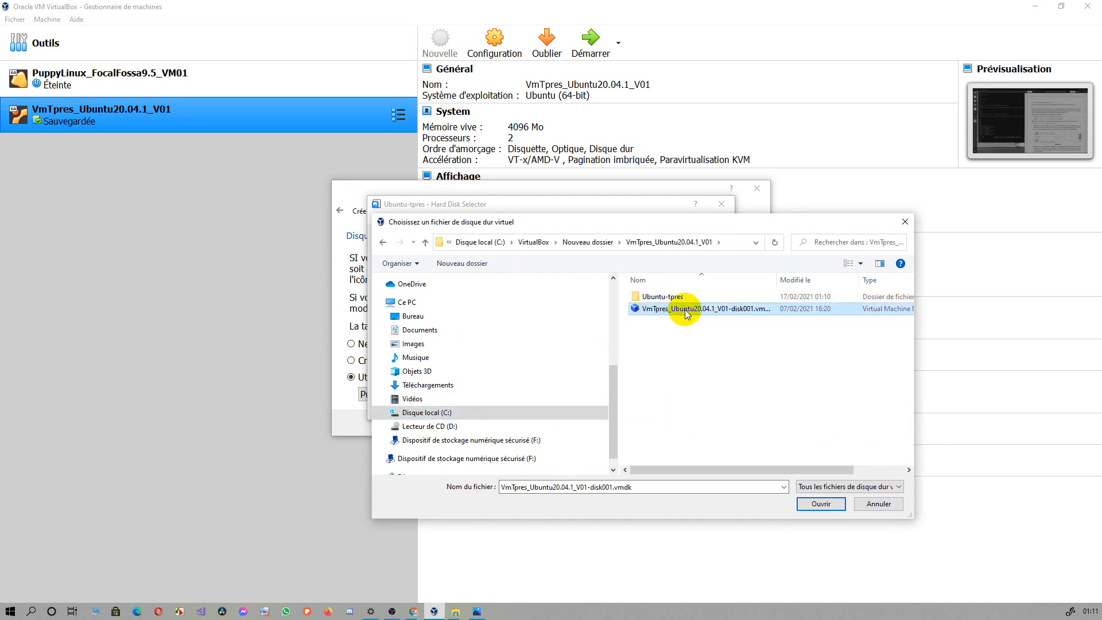
left_click_drag(778, 280, 818, 280)
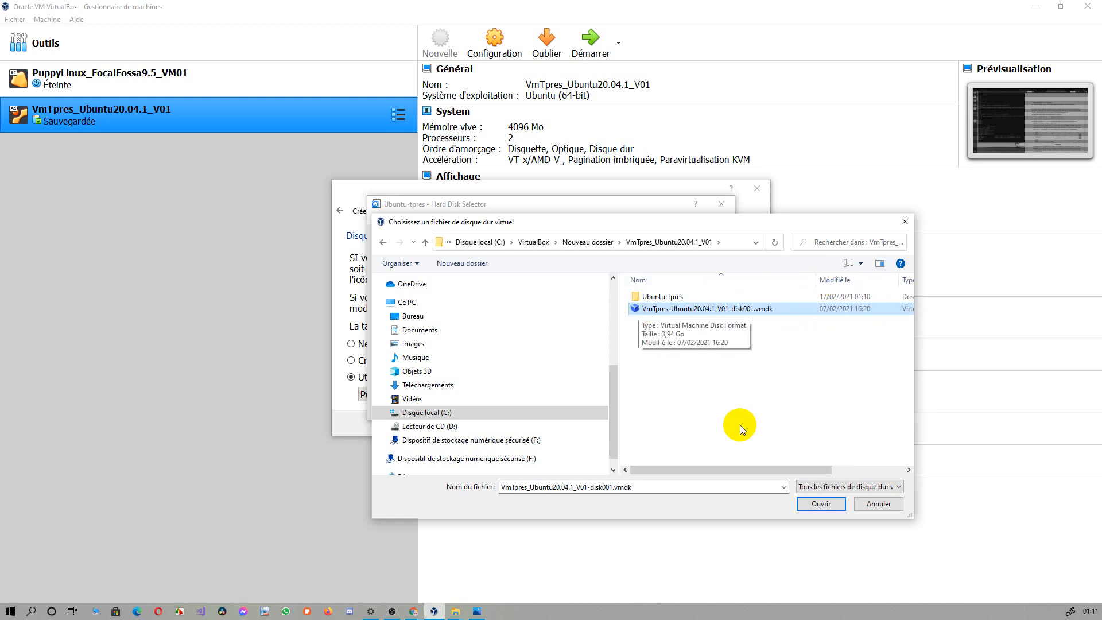
left_click(802, 508)
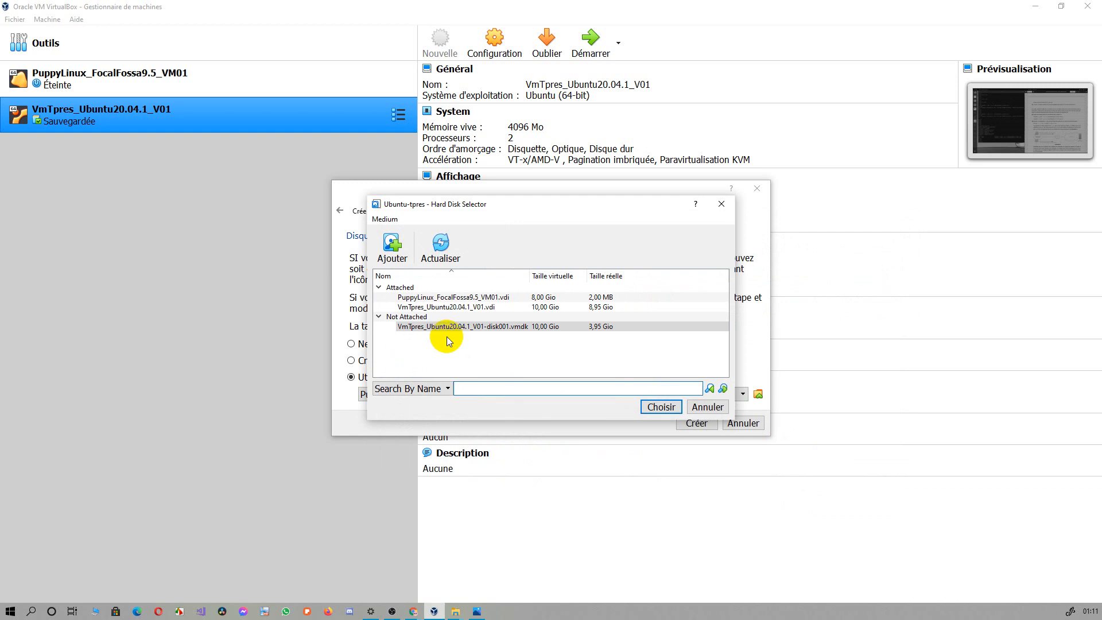
Choose VmTpres_Ubuntu20.04.1_V01-disk001.vmdk as the existing hard disk and create the Ubuntu-tpres machine.
left_click(416, 327)
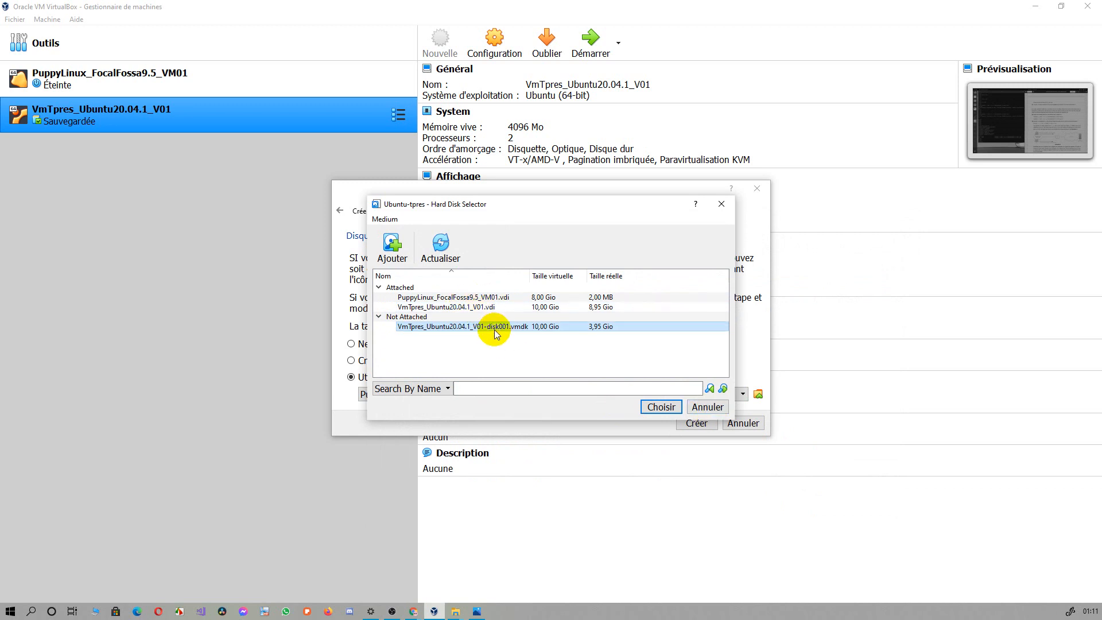
left_click(661, 406)
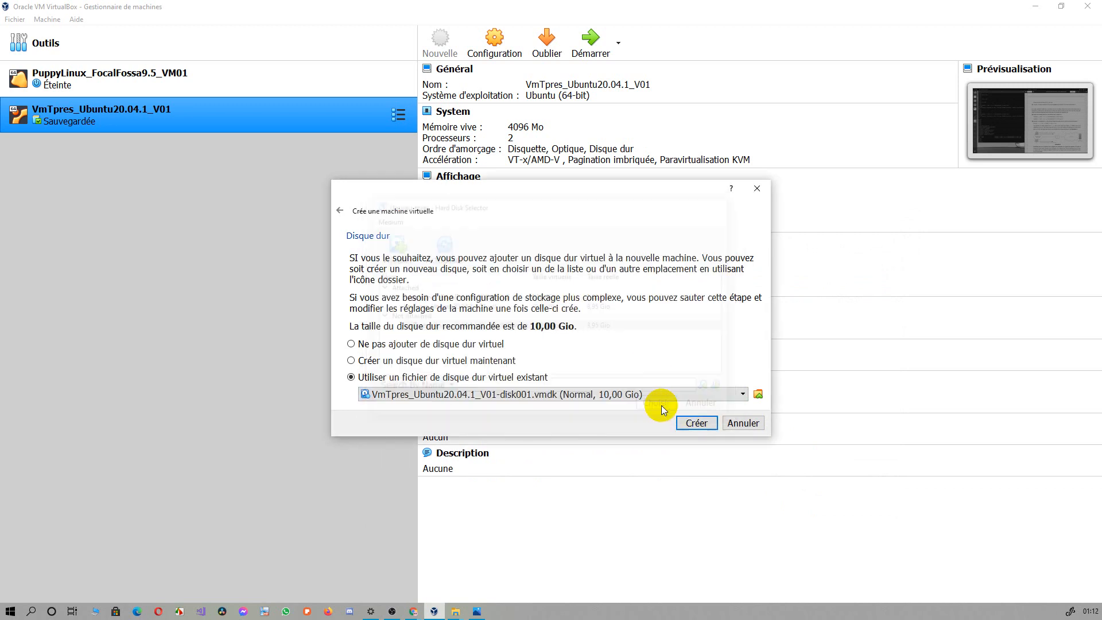
left_click(697, 423)
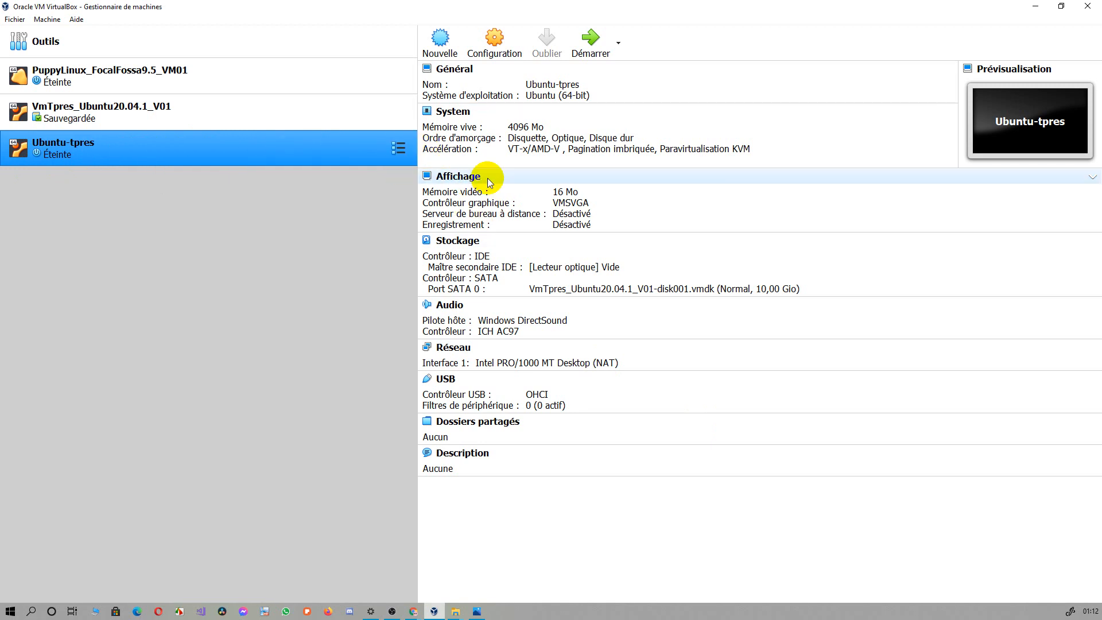
In the display settings of Ubuntu-tpres, set the video memory to 128 MB and the graphics controller to VBoxVGA.
left_click(493, 38)
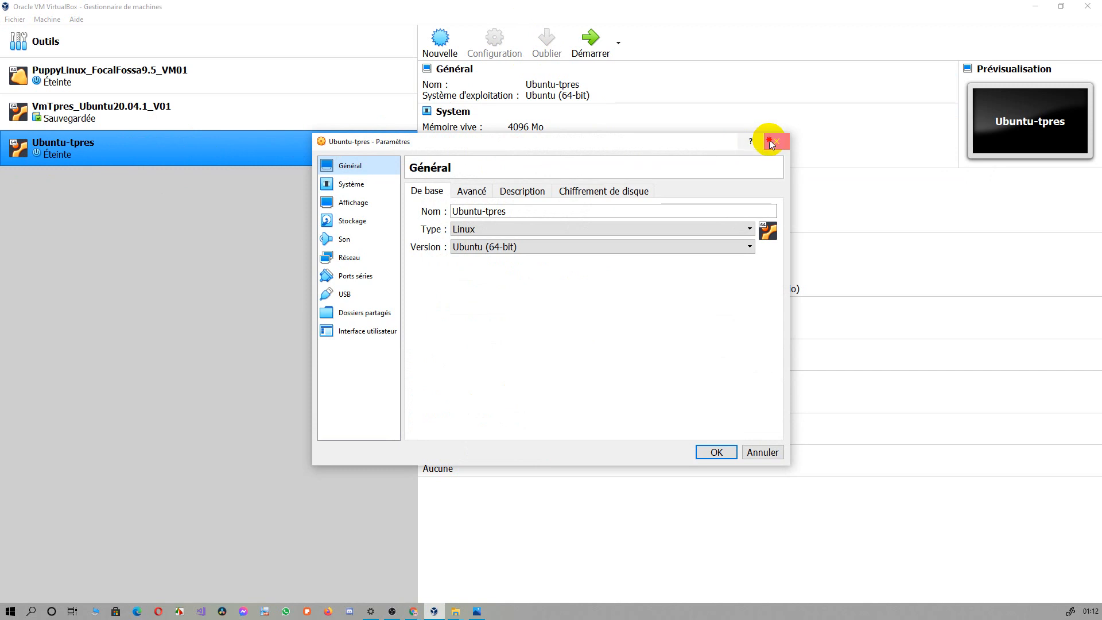
left_click(773, 142)
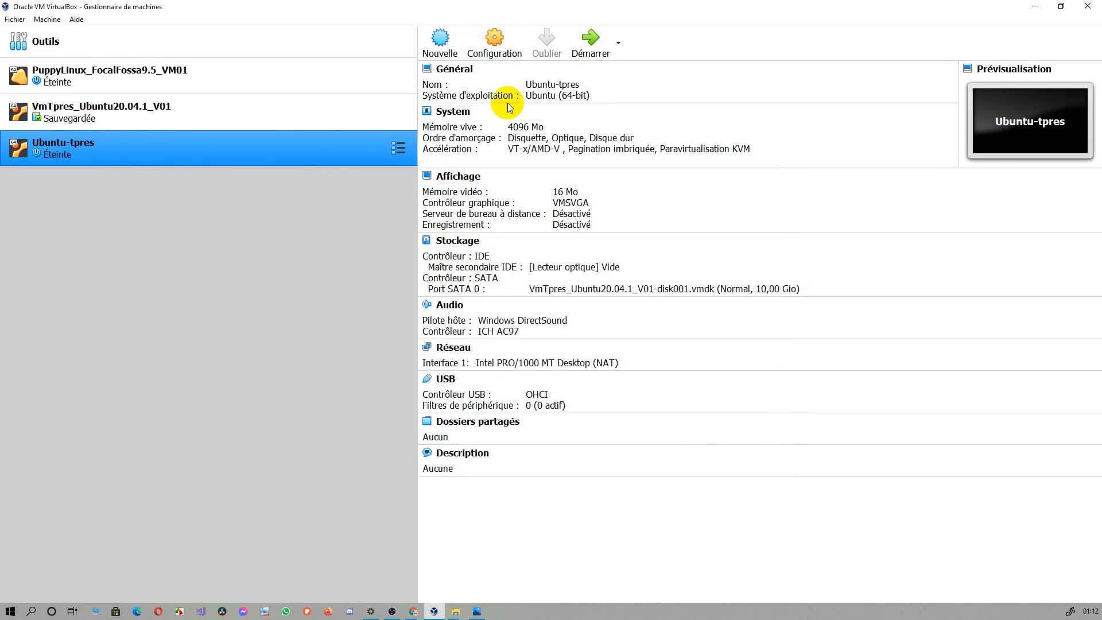
left_click(504, 38)
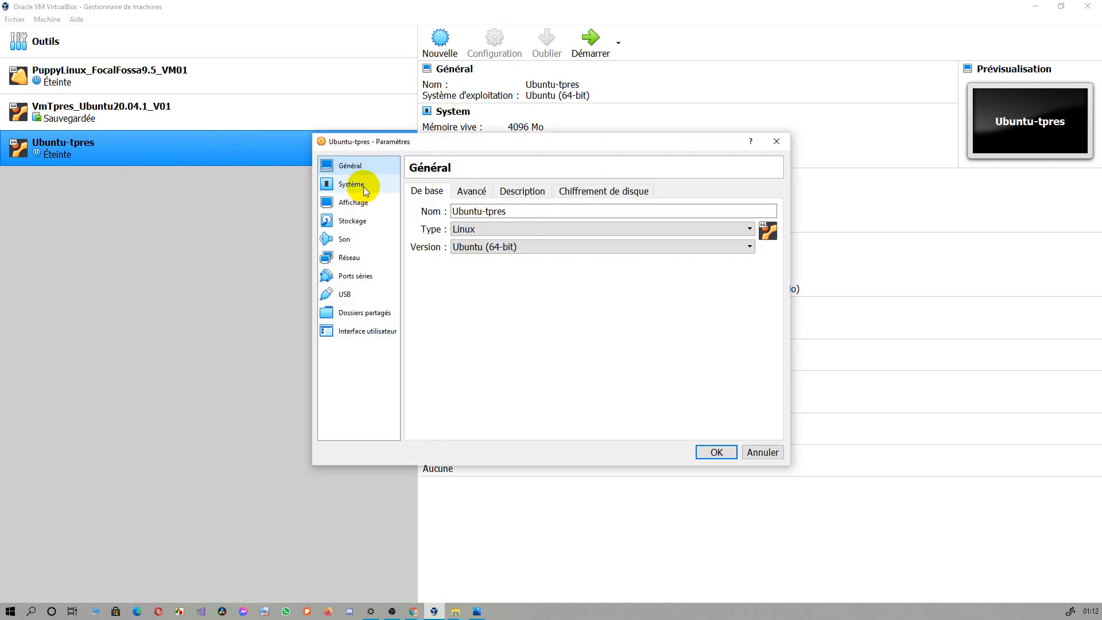
left_click(364, 189)
left_click(353, 203)
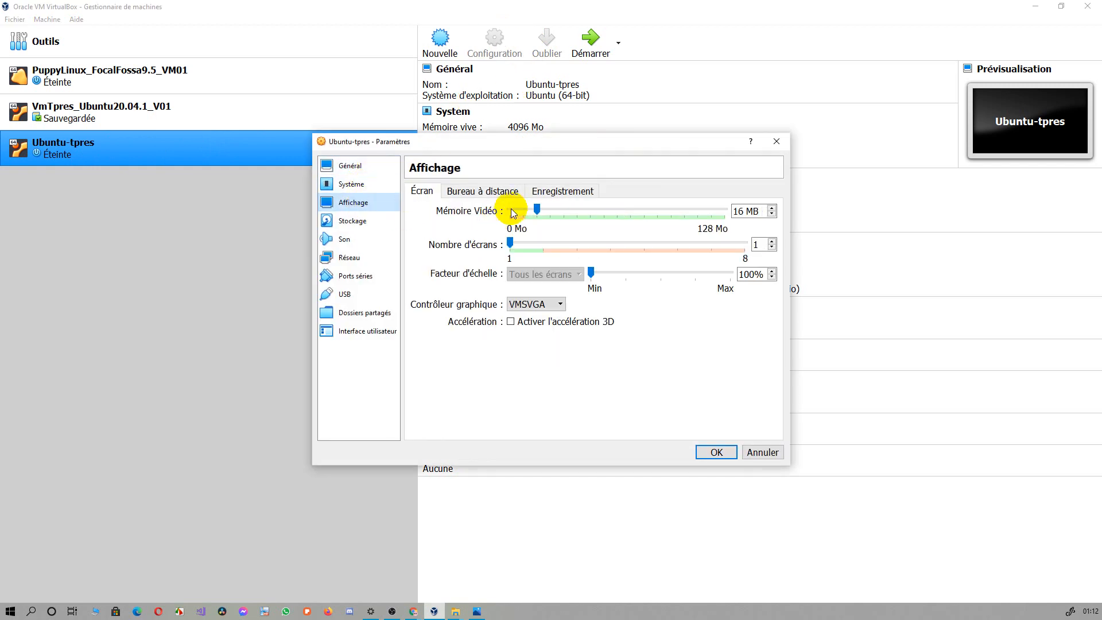
left_click_drag(537, 208, 723, 210)
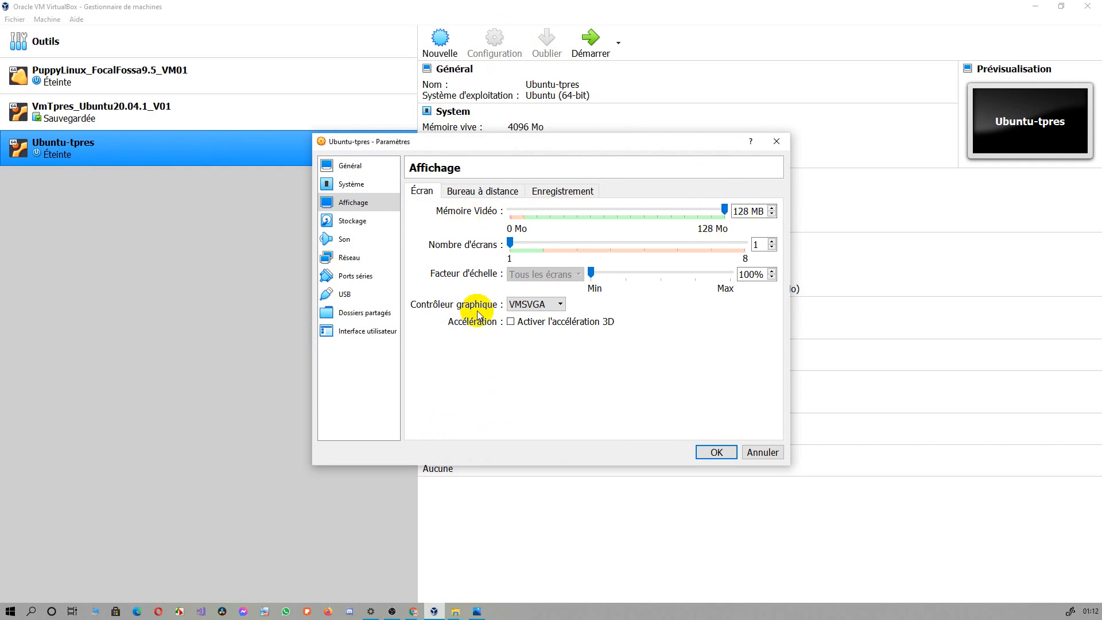
left_click(560, 305)
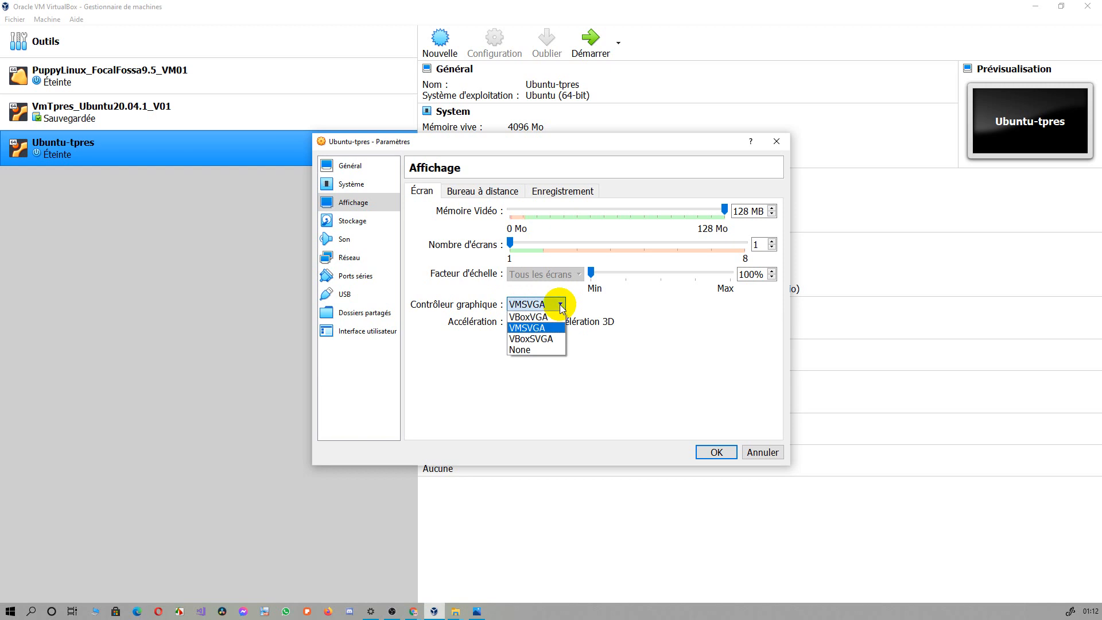
left_click(532, 317)
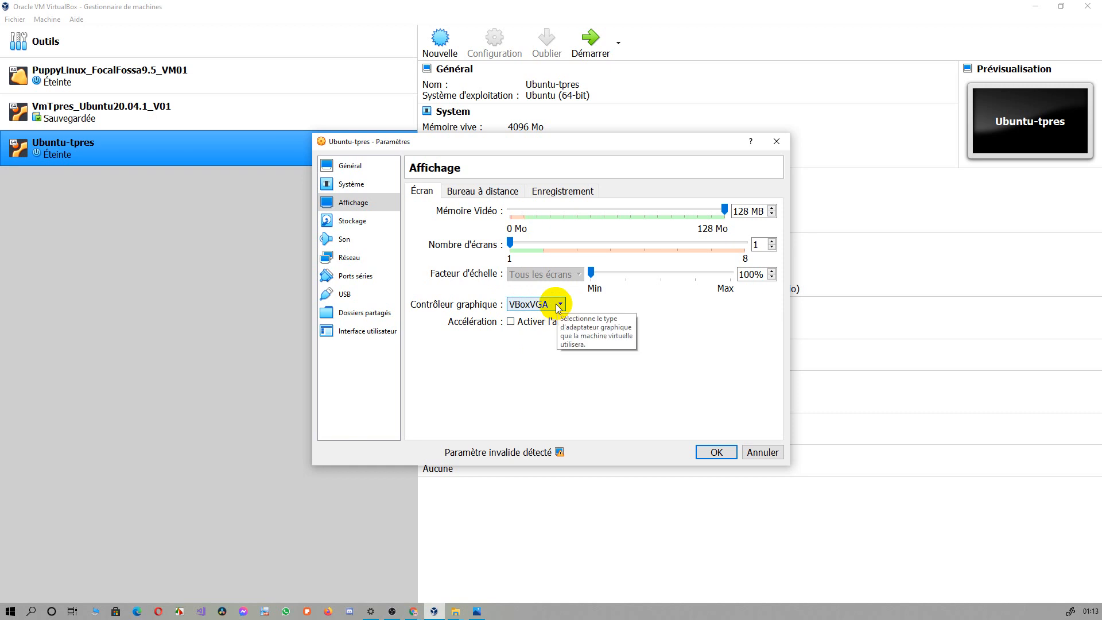
Review the storage, sound, network and display settings of Ubuntu-tpres and save the configuration.
left_click(359, 223)
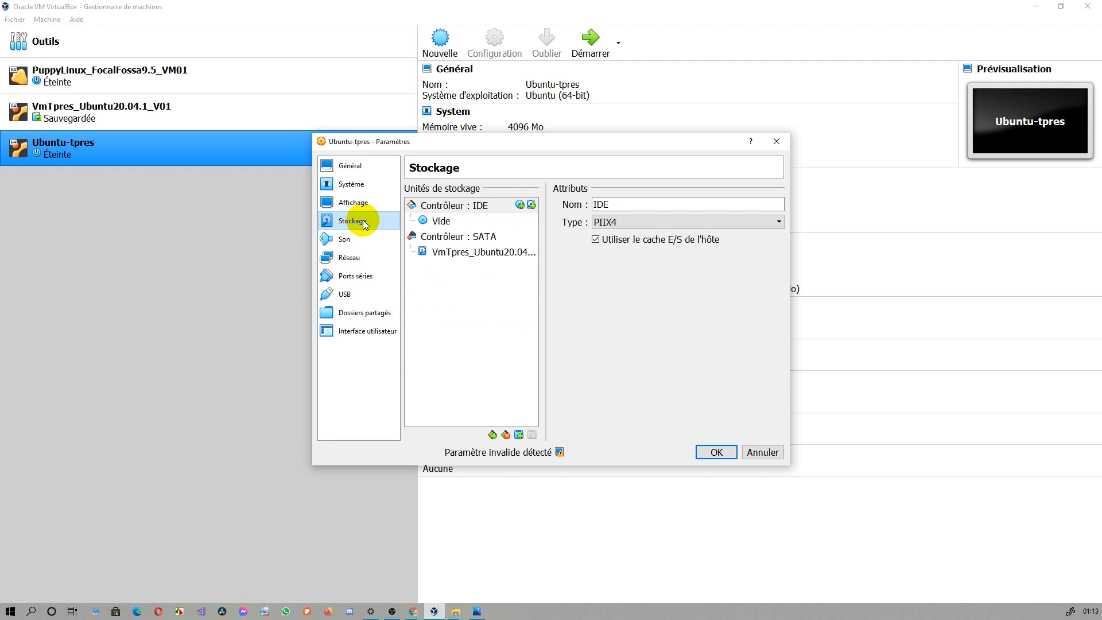
left_click(355, 241)
left_click(355, 258)
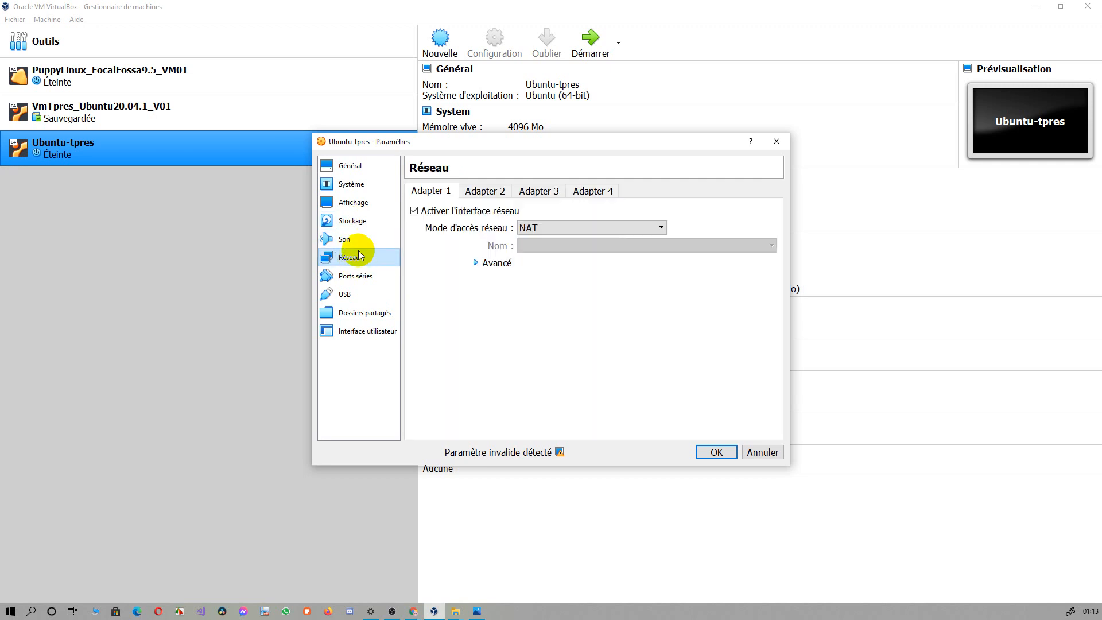
left_click(354, 204)
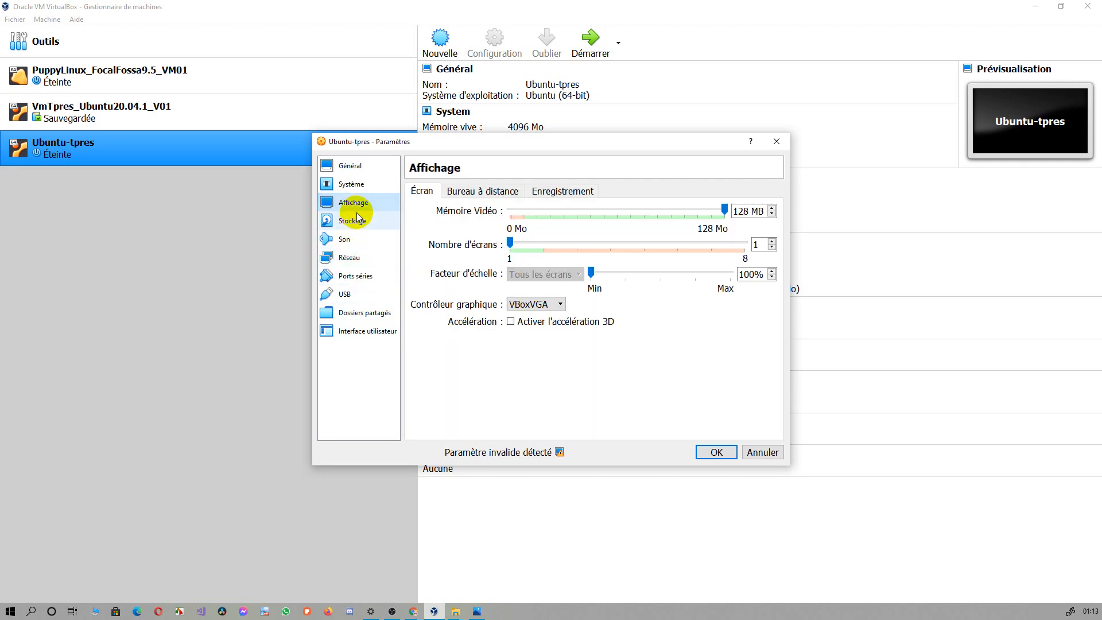
left_click(719, 454)
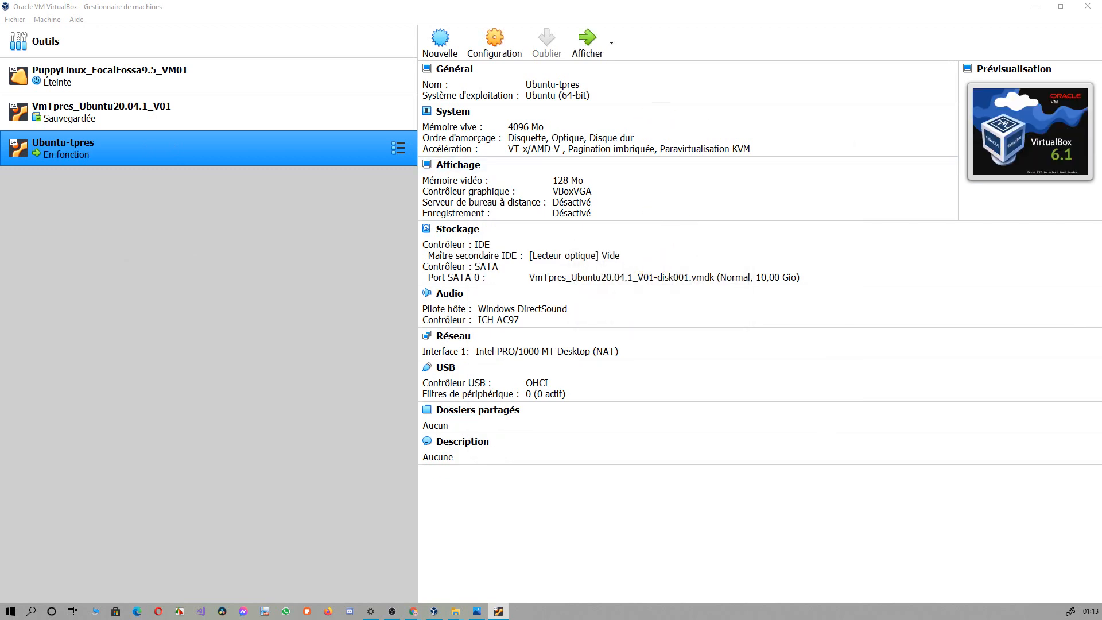
Reposition the window of the running Ubuntu-tpres machine and maximize it during startup.
left_click_drag(0, 168, 660, 119)
double_click(660, 119)
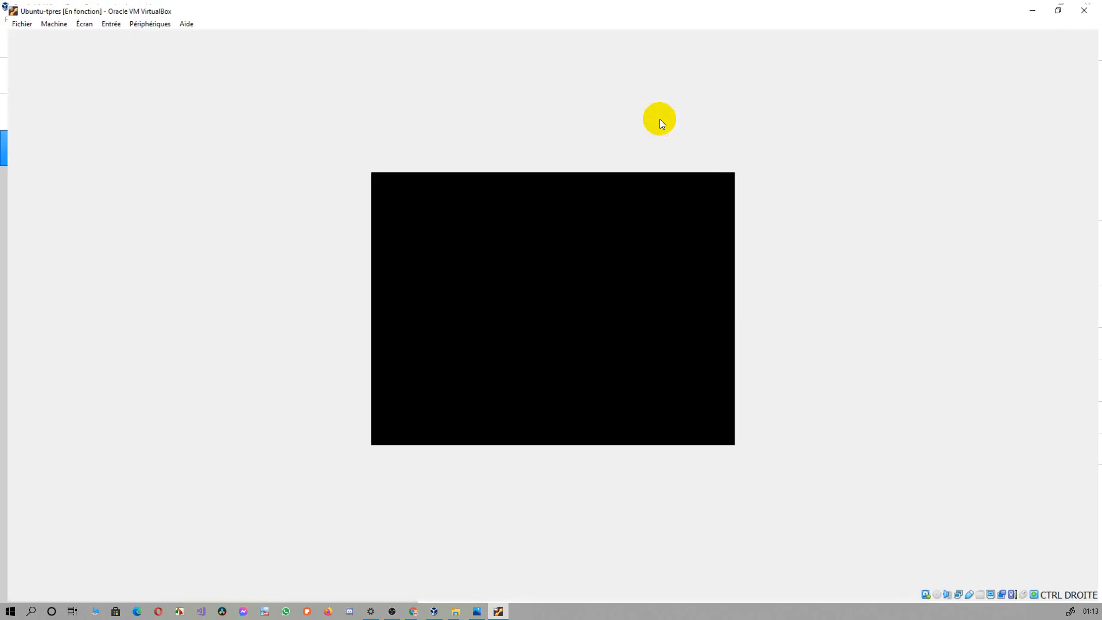
double_click(593, 5)
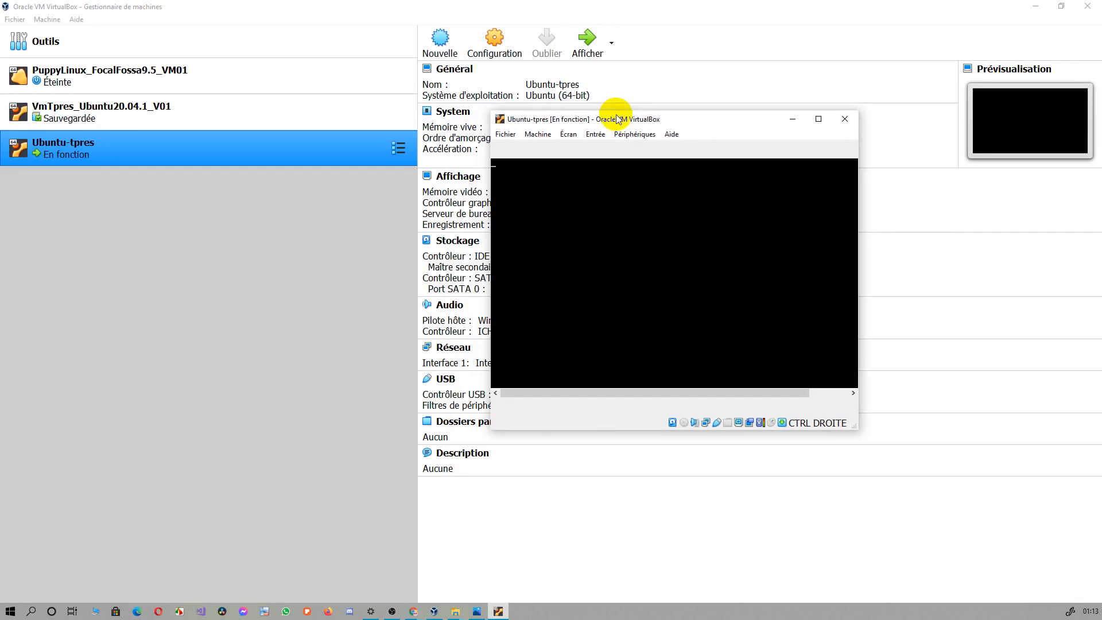
left_click_drag(617, 119, 566, 105)
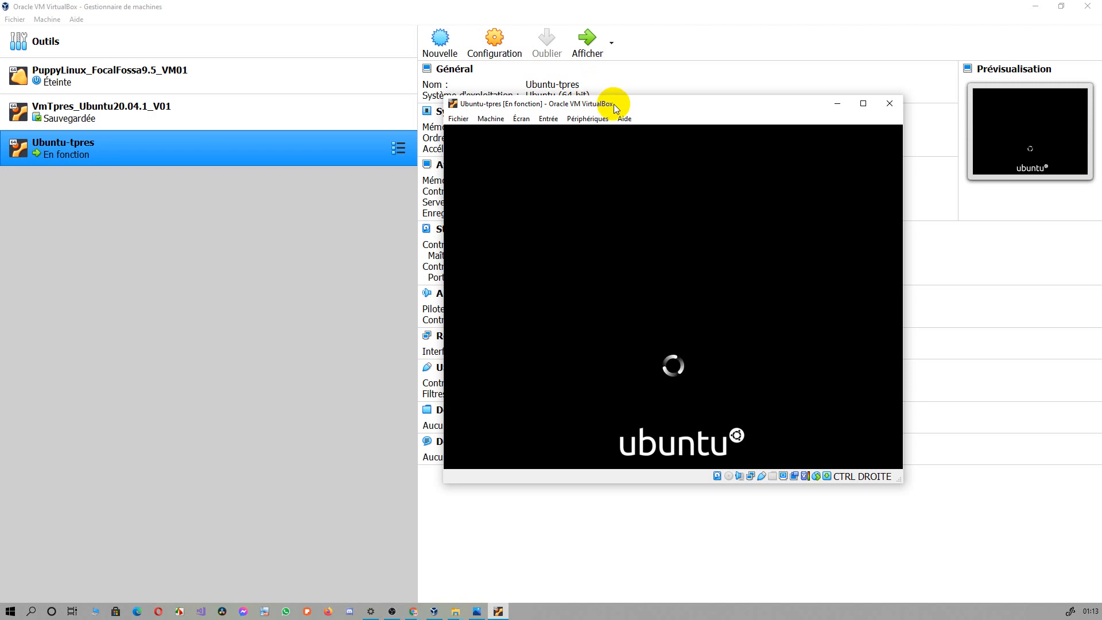
left_click_drag(669, 104, 636, 90)
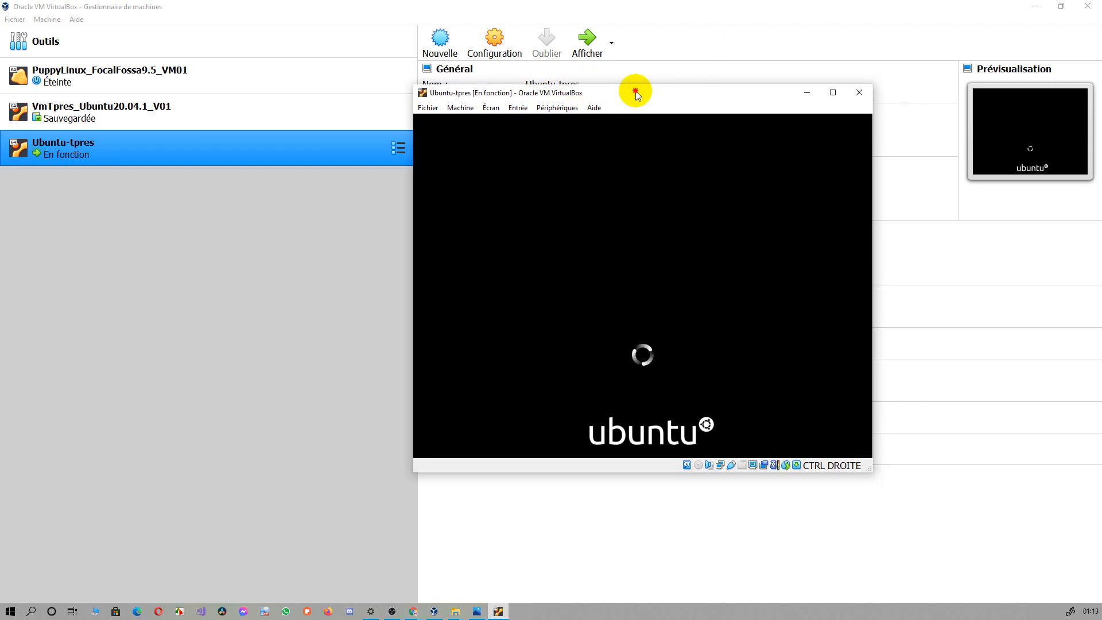
double_click(635, 91)
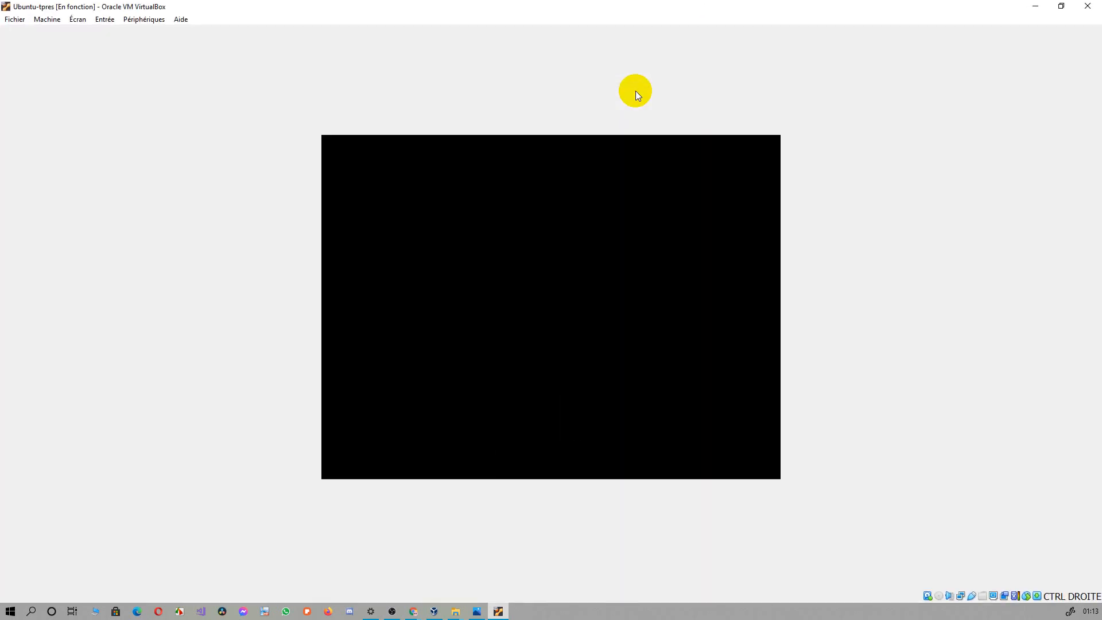